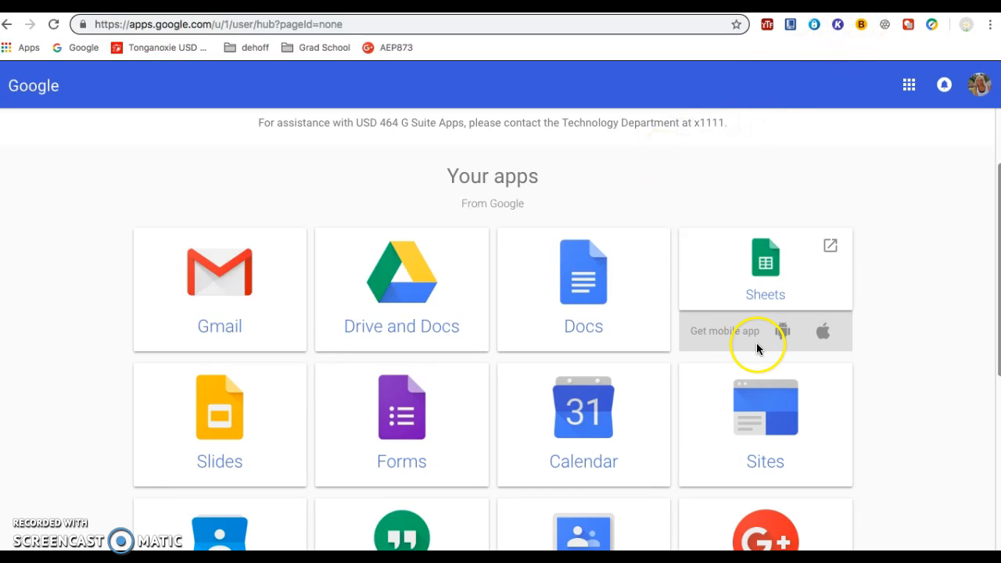
Step: Create a new blank site in the New Google Sites
left_click(766, 394)
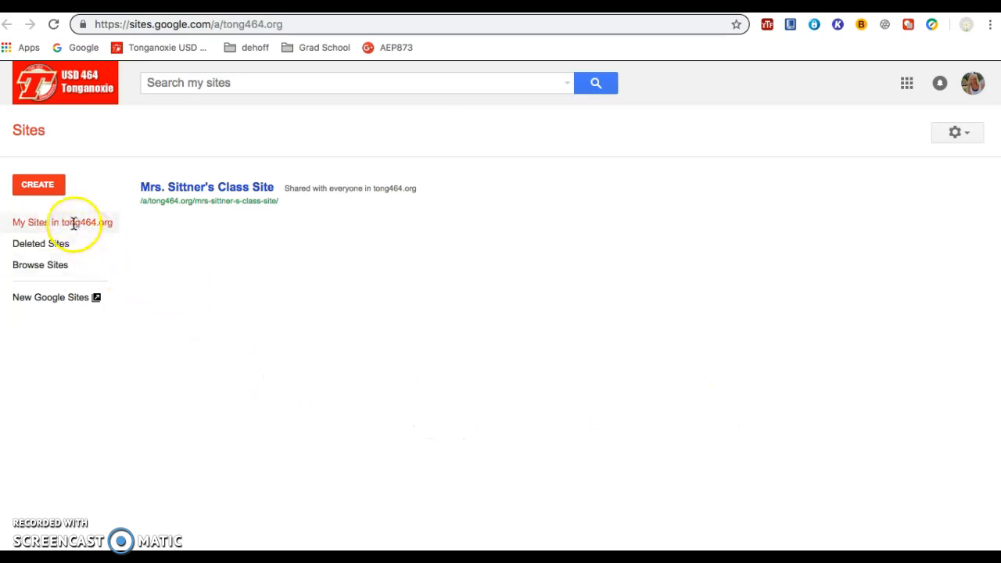
left_click(53, 196)
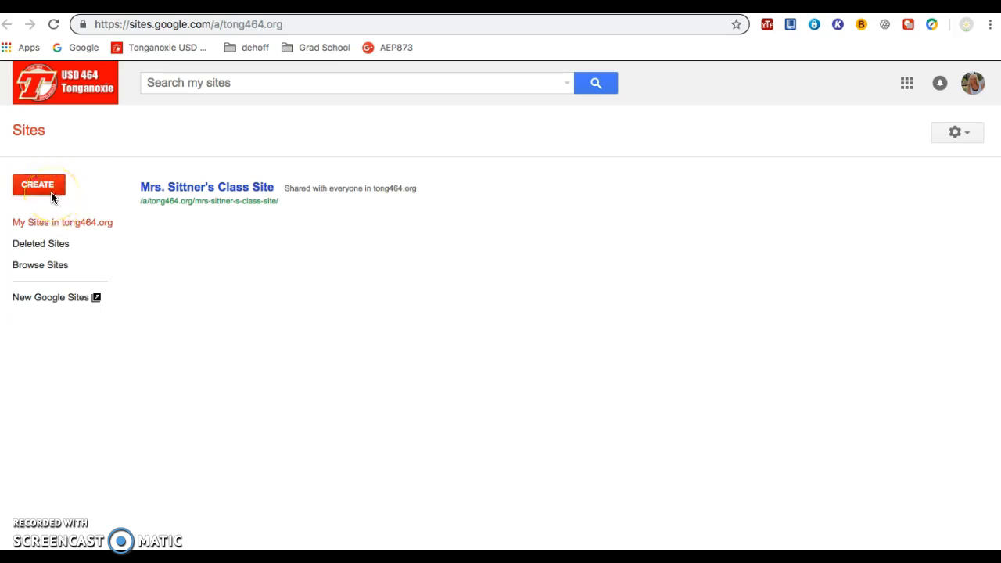
left_click(65, 302)
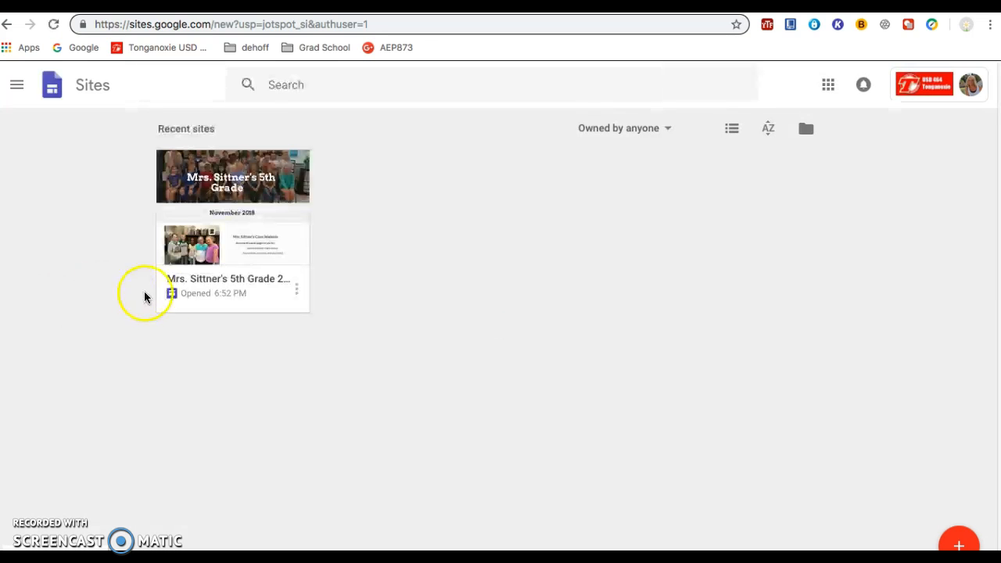
left_click(388, 205)
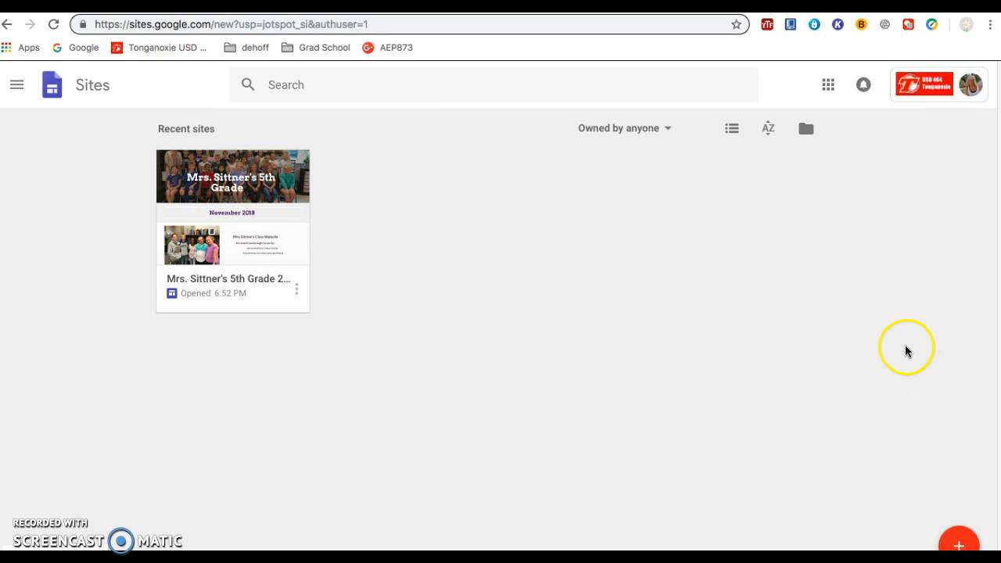
left_click(962, 543)
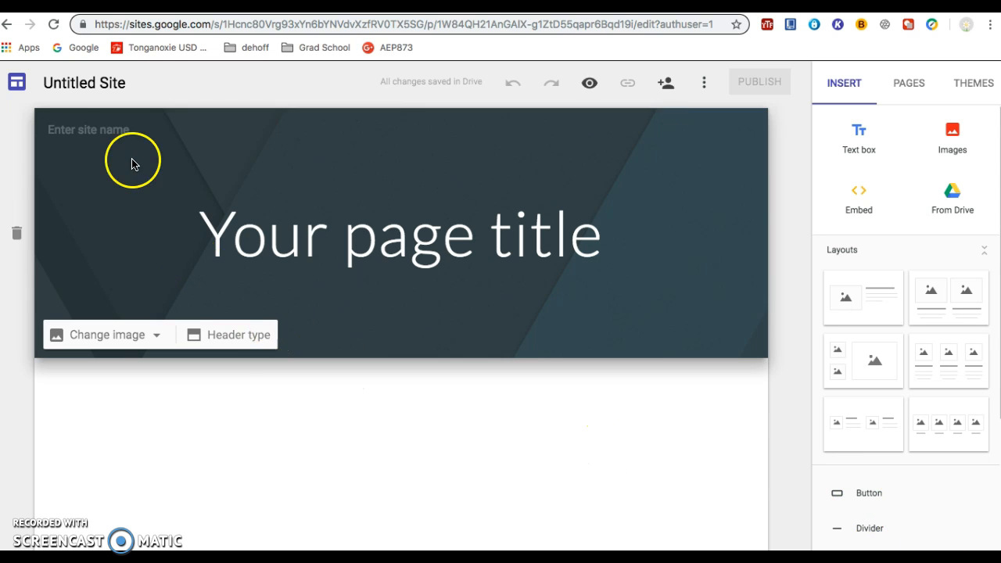
Step: Name the untitled site document "Class Site"
left_click(90, 86)
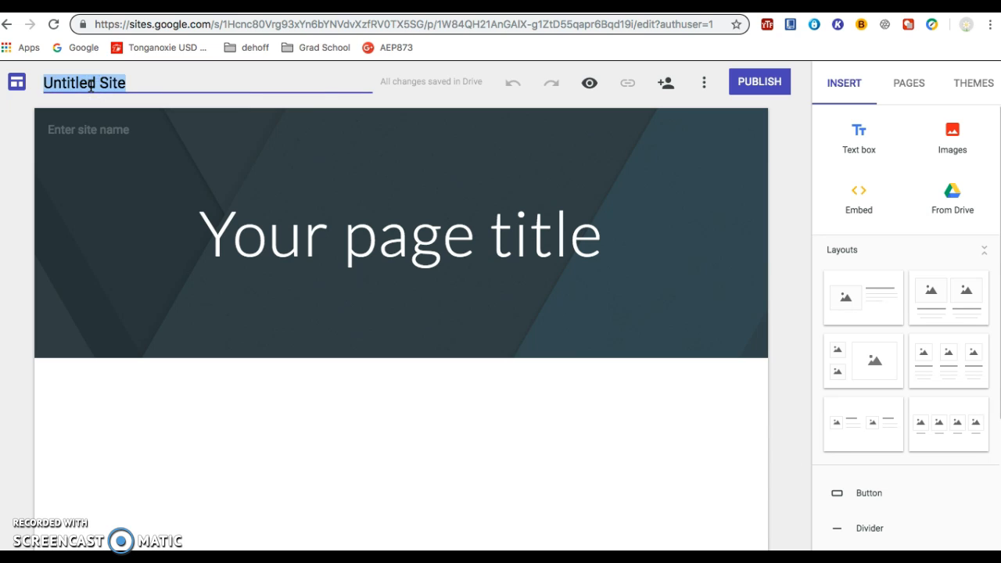
type("Class")
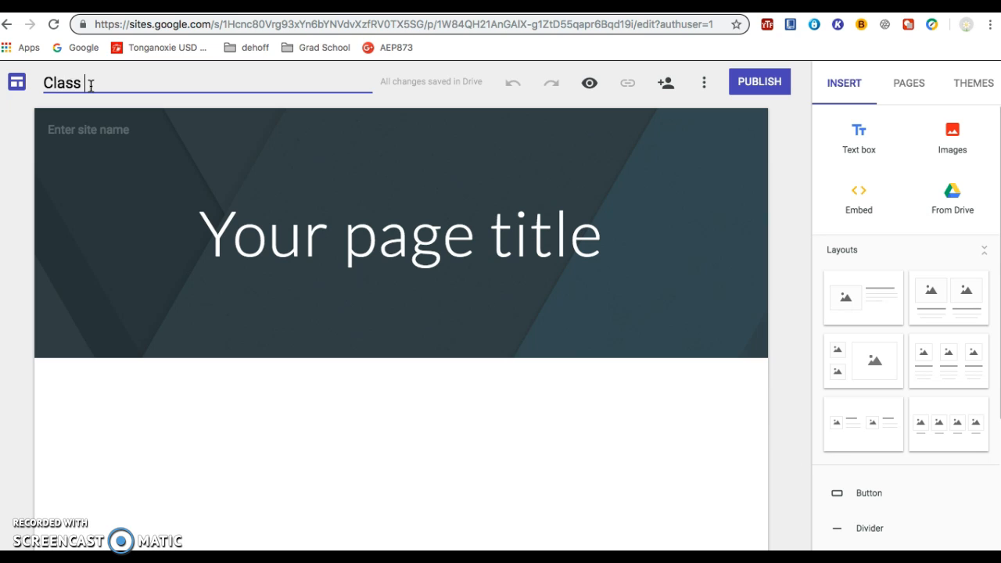
type(" Site")
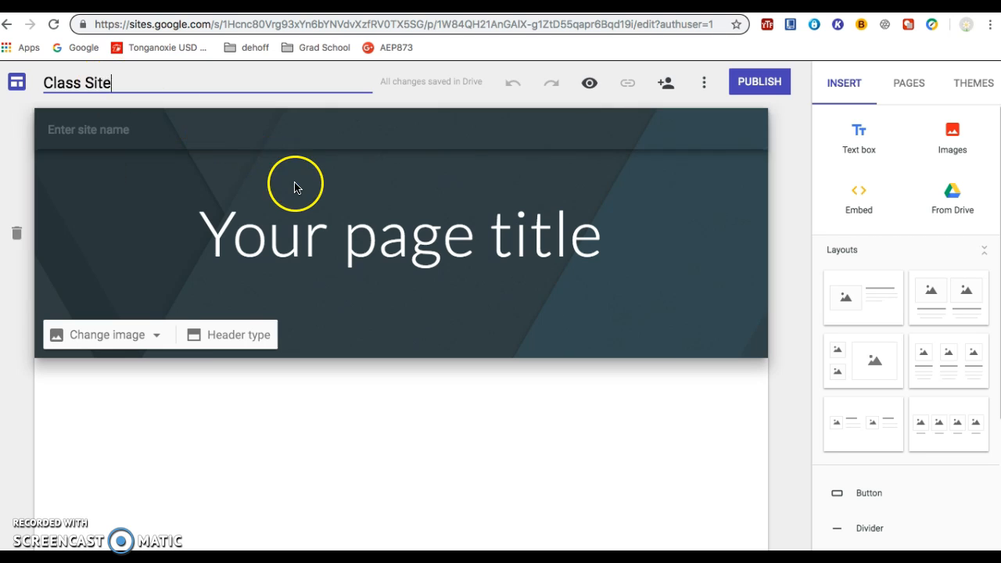
left_click(344, 240)
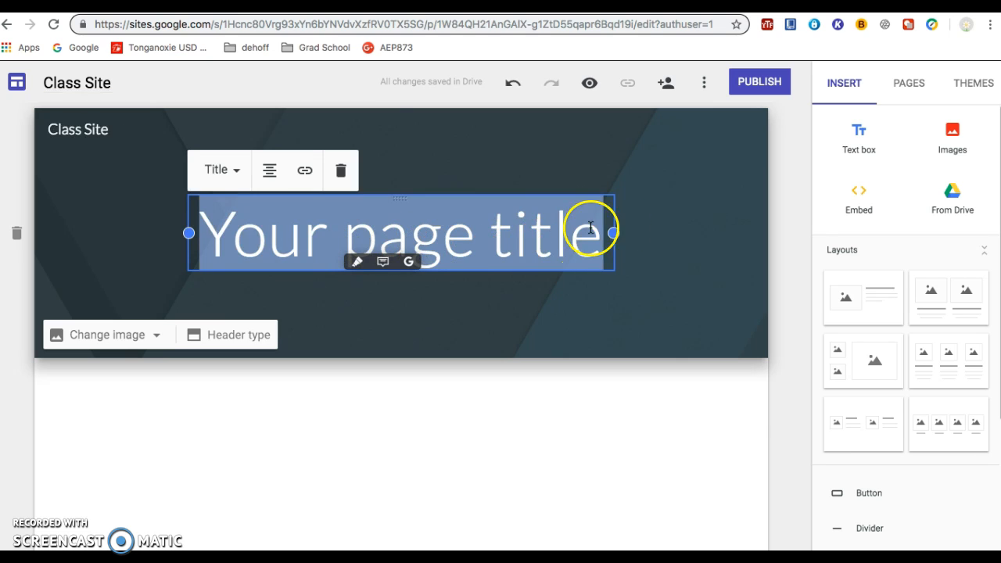
Step: Look through the available site themes, such as Simple, Aristotle and Diplomat
left_click(971, 86)
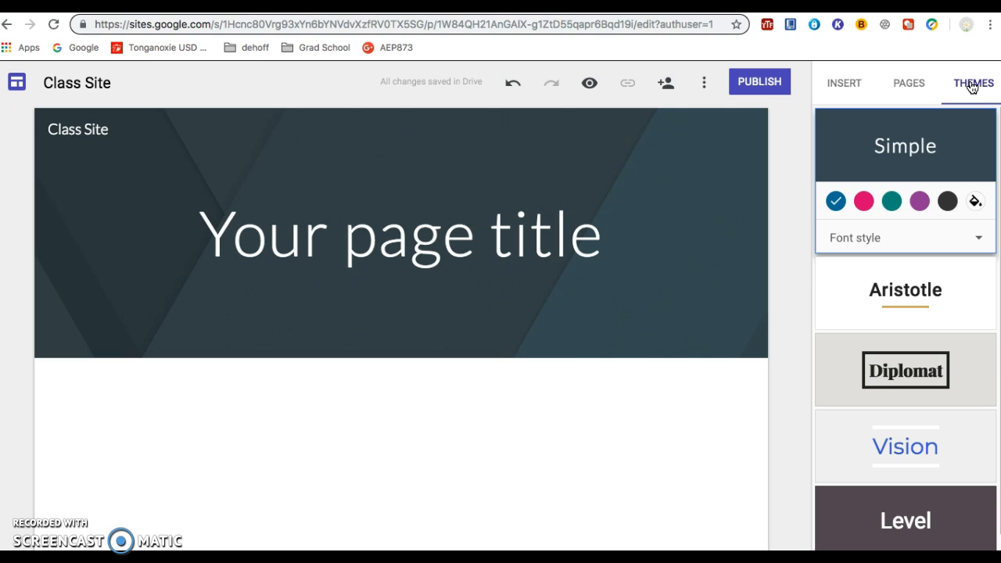
scroll(921, 330, "down", 1)
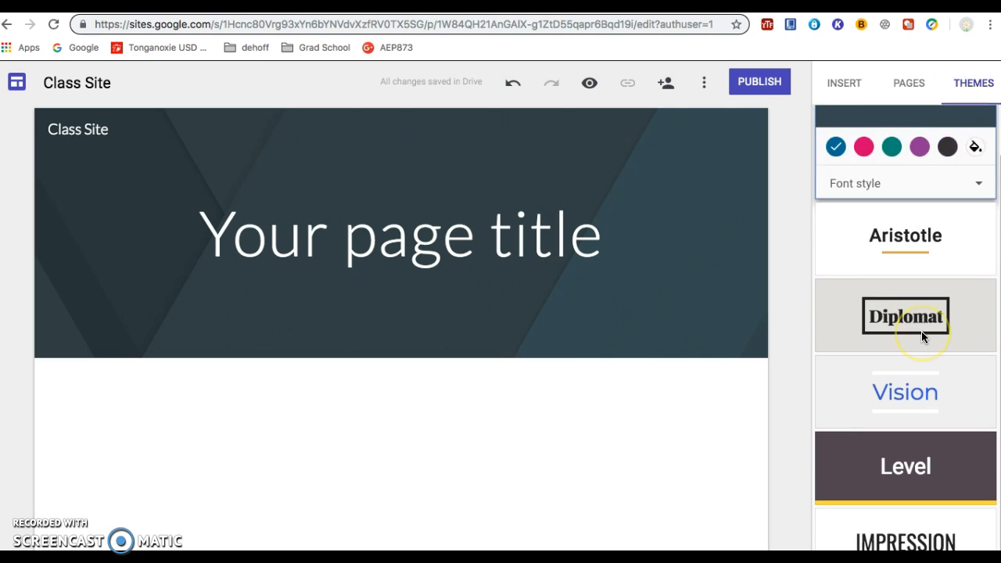
scroll(921, 336, "up", 1)
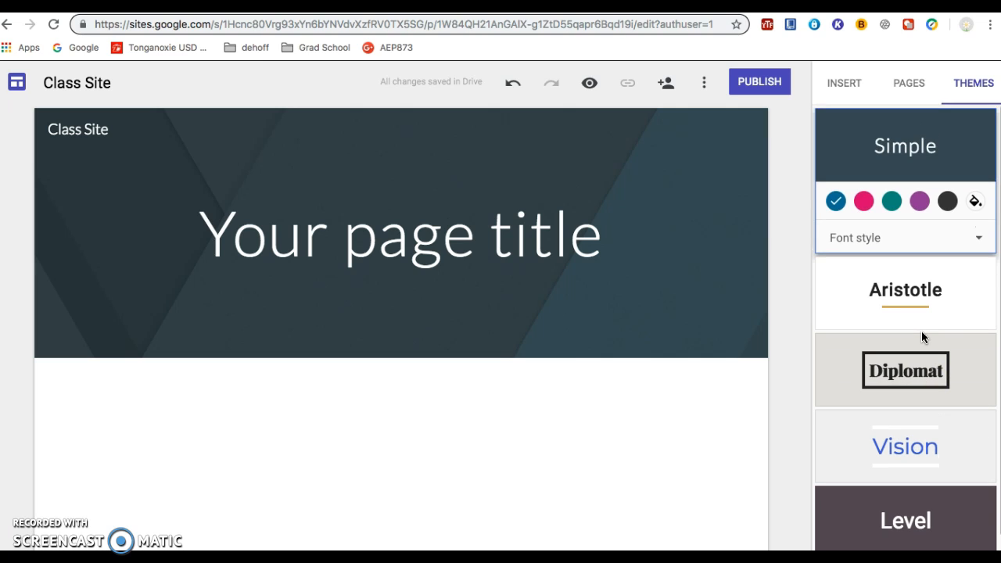
left_click(913, 316)
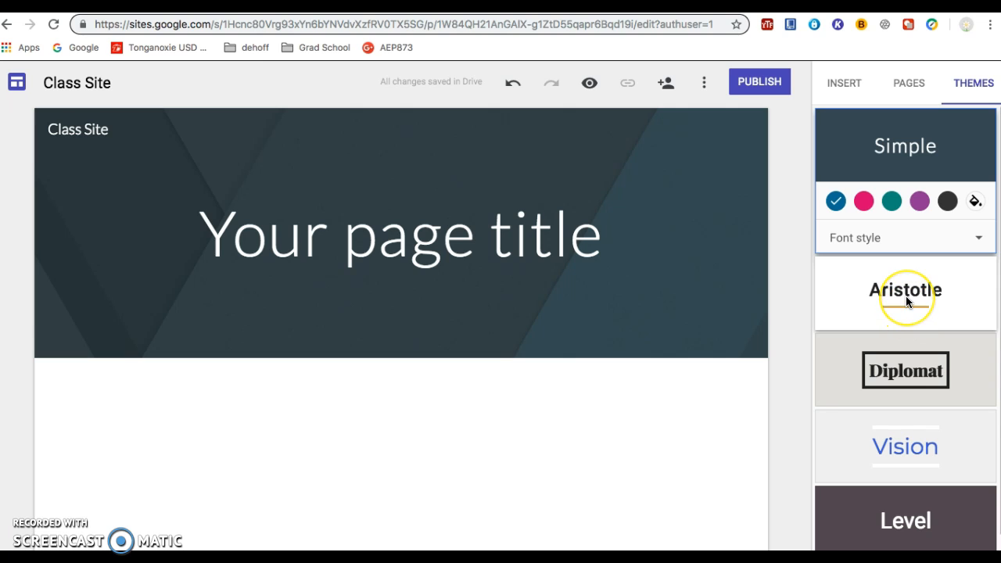
left_click(596, 223)
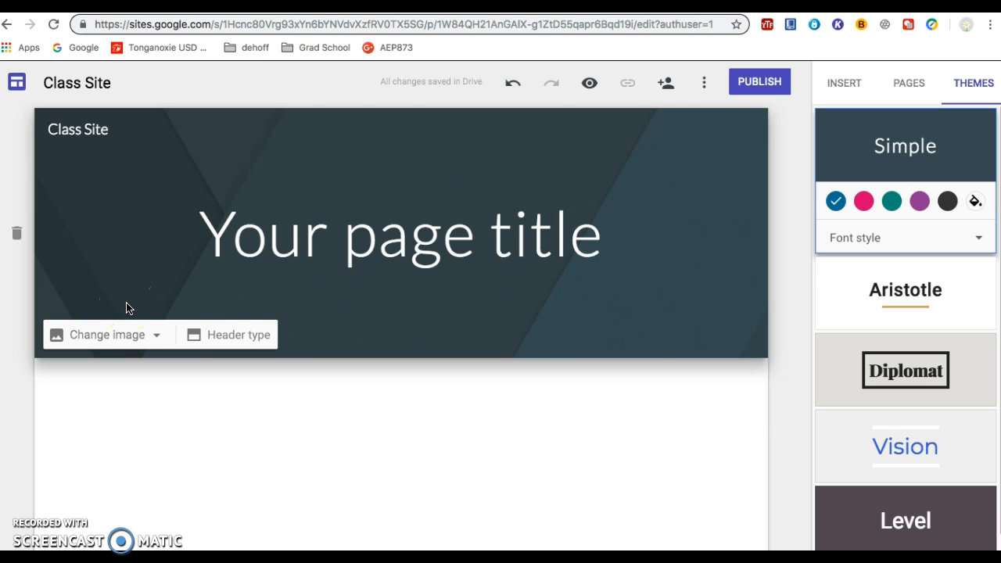
left_click(129, 323)
left_click(126, 332)
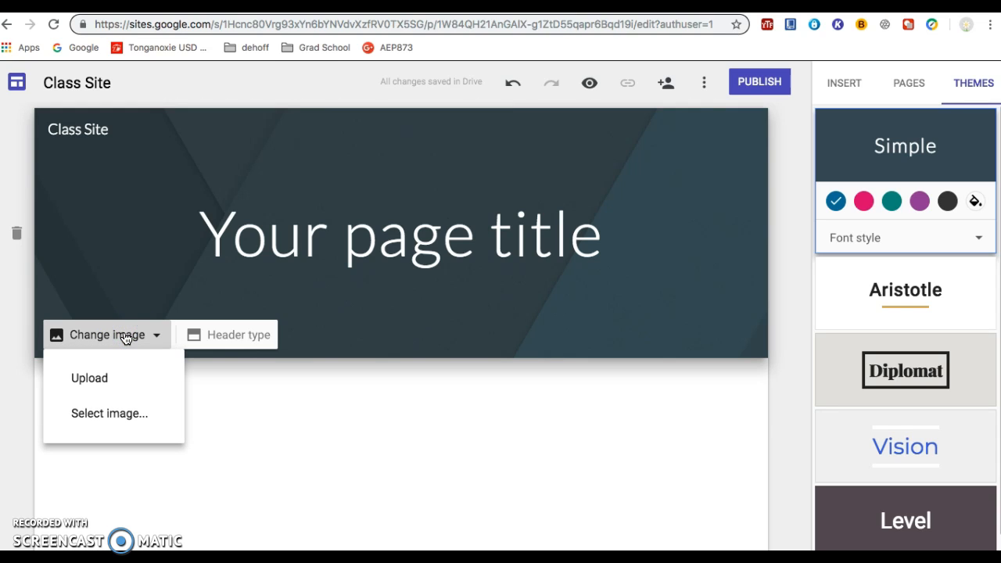
left_click(120, 336)
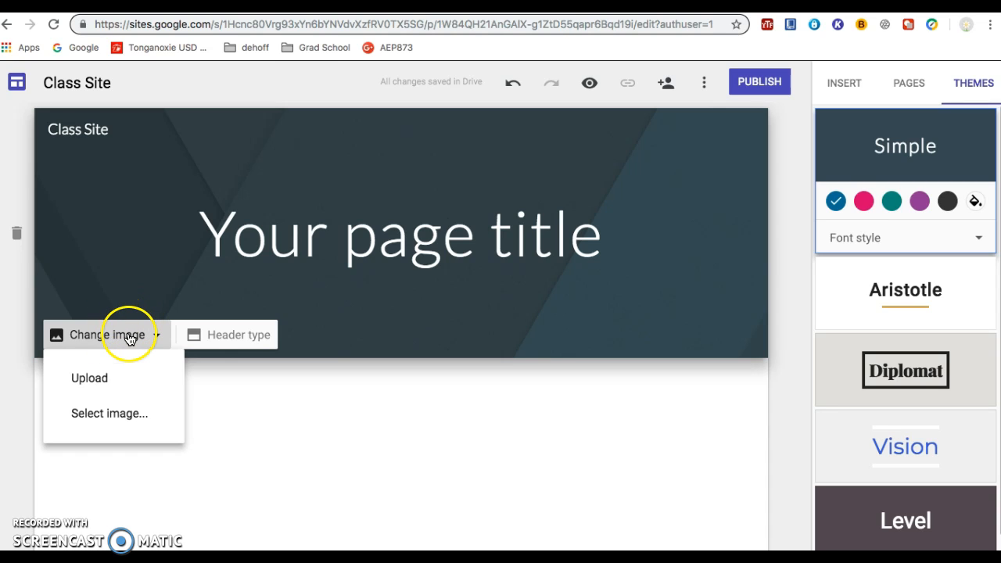
left_click(89, 378)
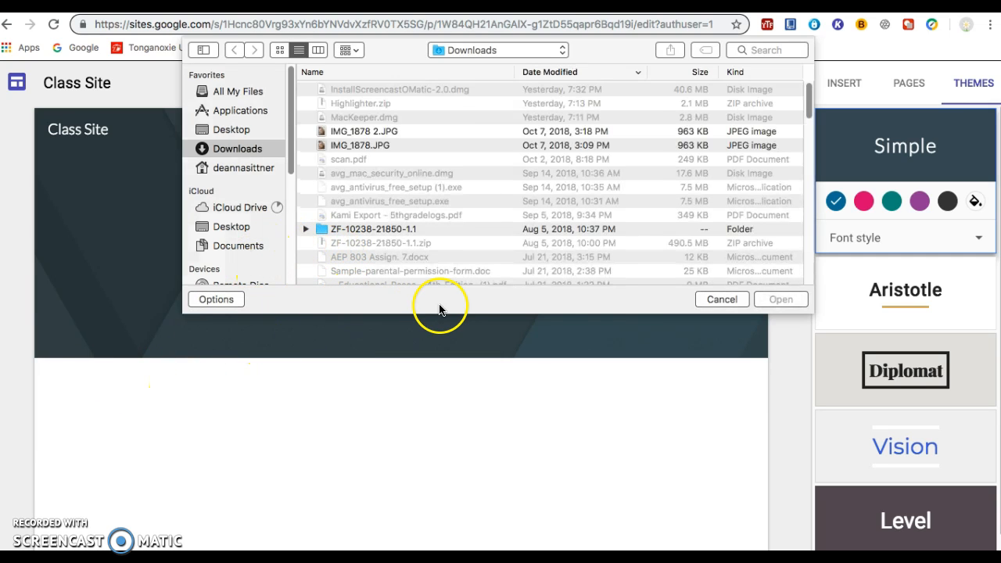
left_click(719, 300)
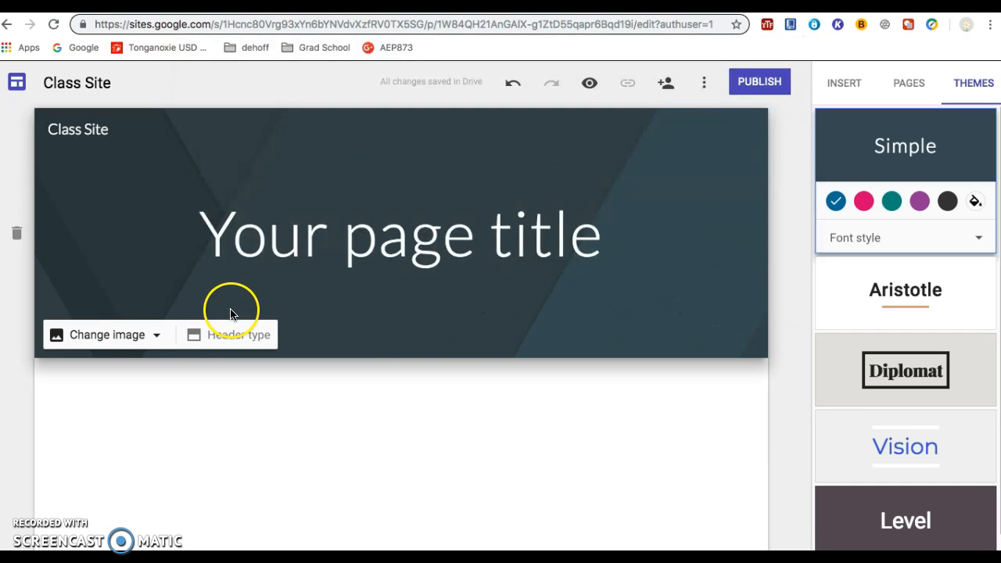
Step: Replace the page header's background image with IMG_3895.jpg from My Drive in Google Drive
left_click(151, 335)
left_click(136, 411)
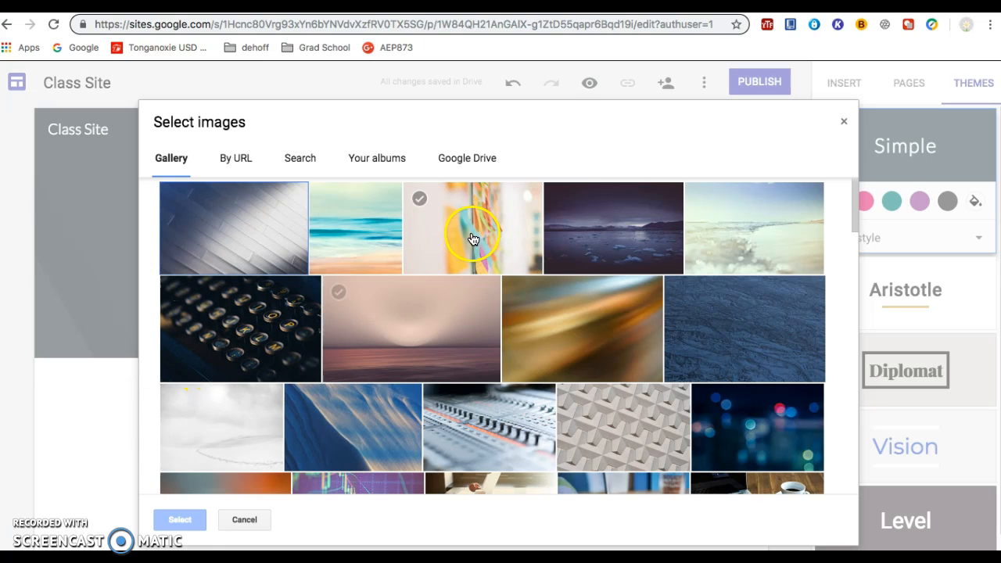
left_click(480, 162)
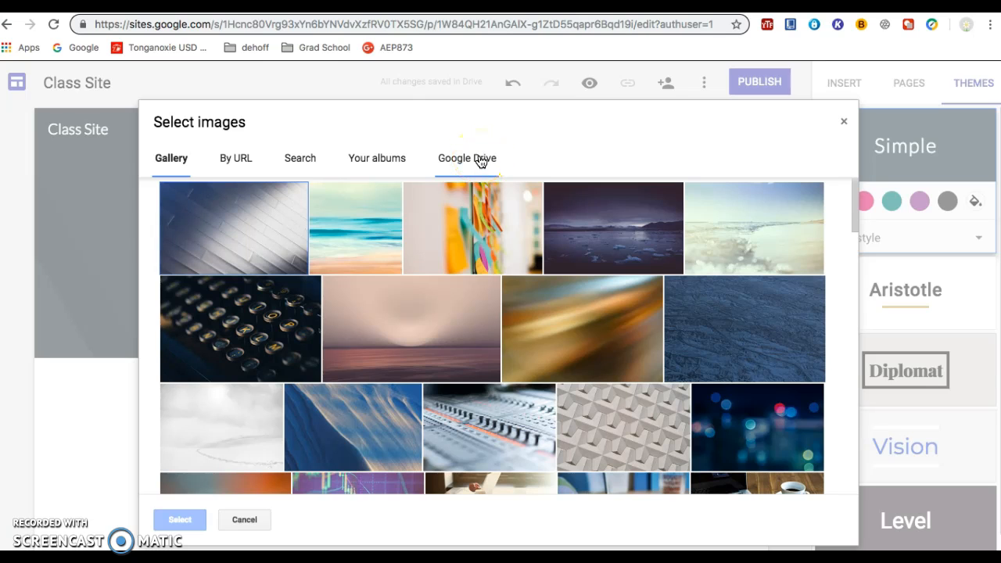
left_click(480, 160)
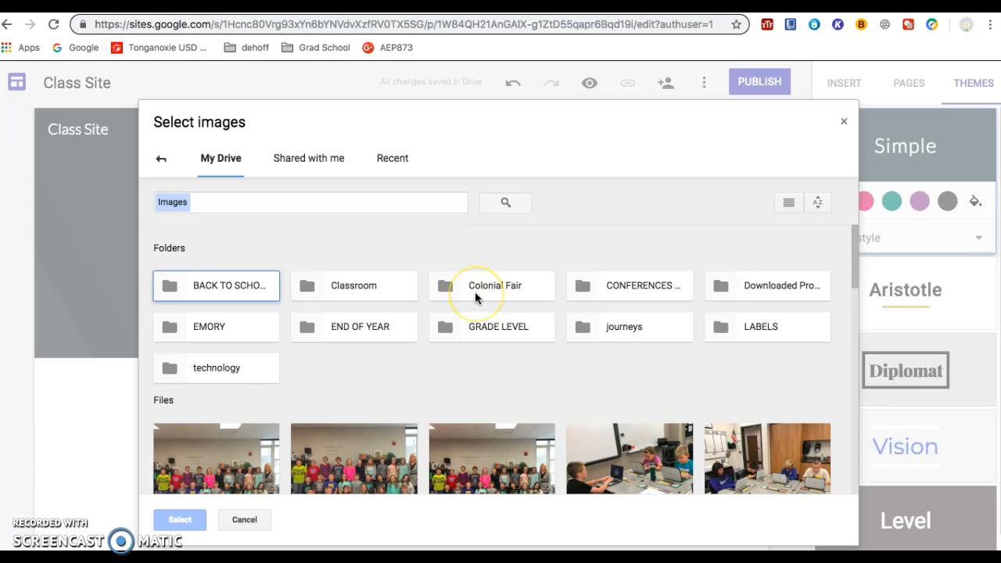
scroll(474, 293, "down", 2)
scroll(475, 297, "down", 3)
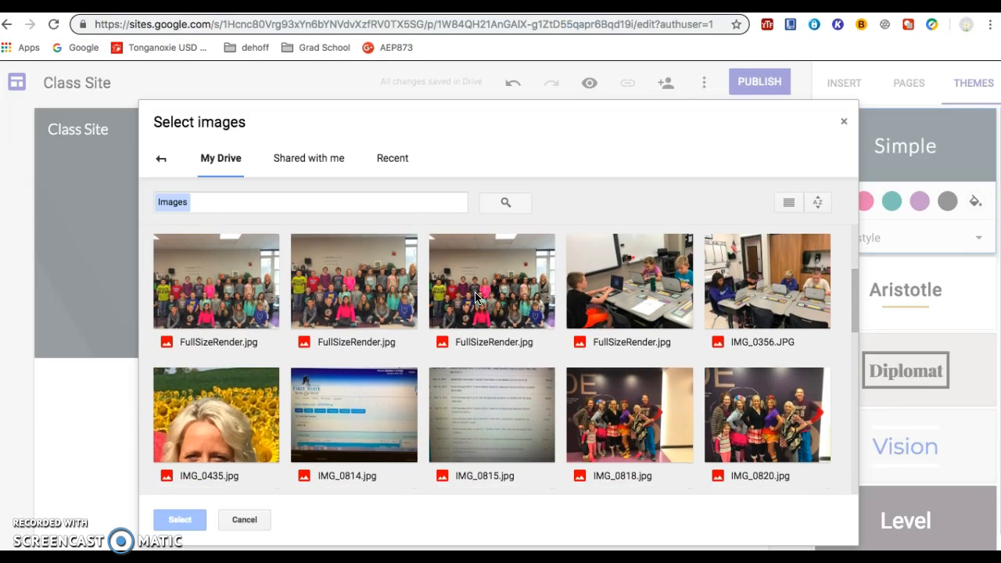
scroll(474, 298, "down", 1)
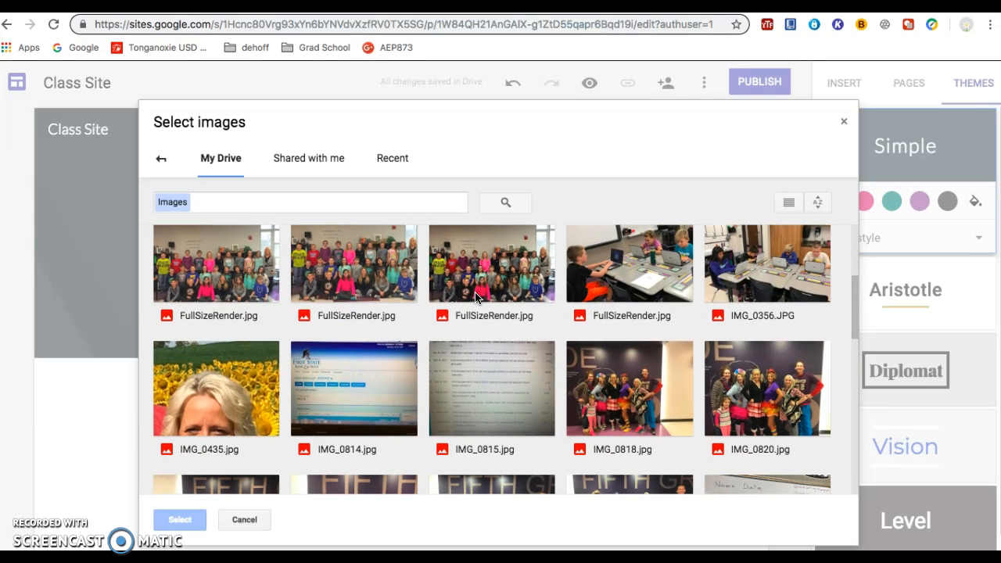
scroll(474, 297, "down", 12)
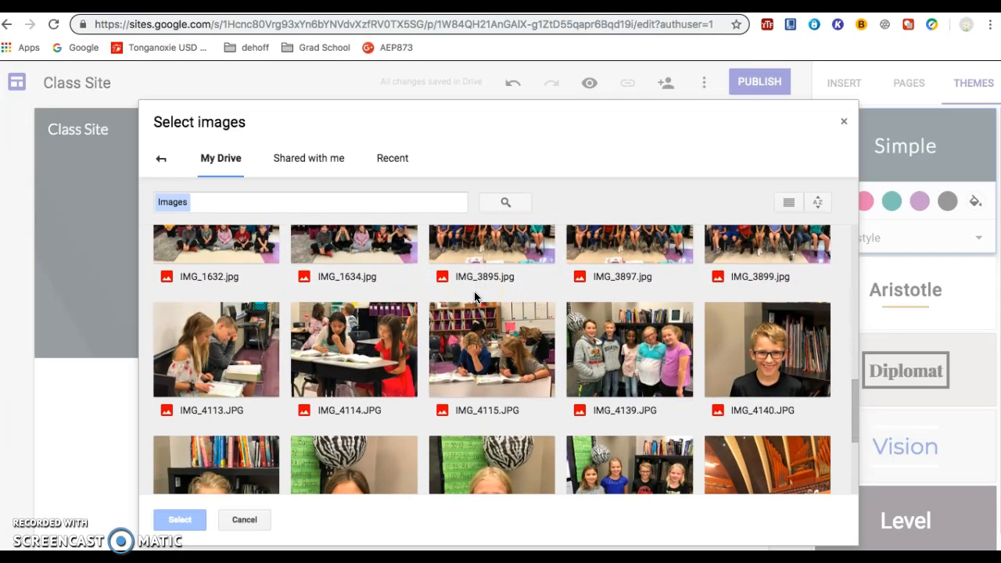
scroll(475, 297, "up", 3)
left_click(669, 290)
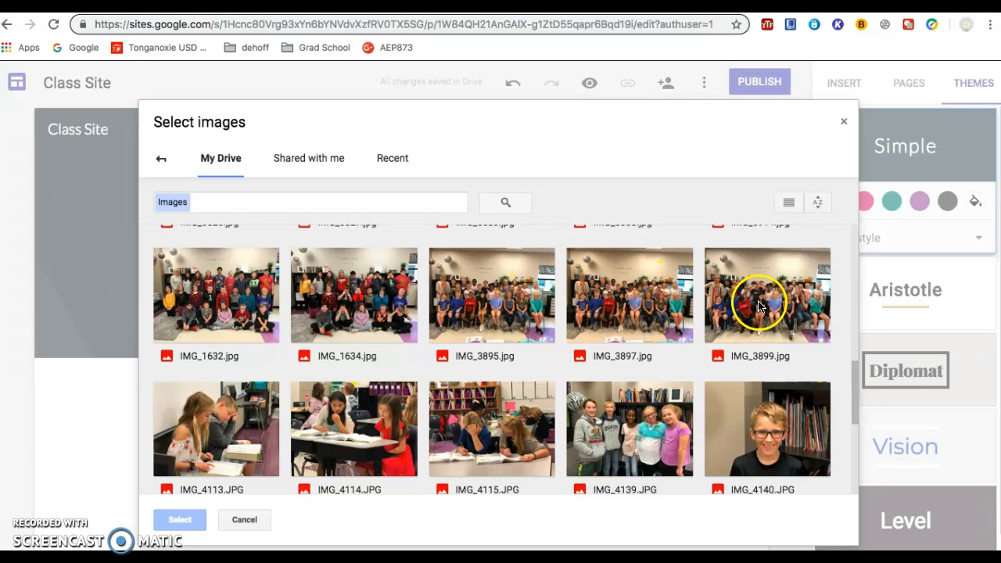
left_click(515, 307)
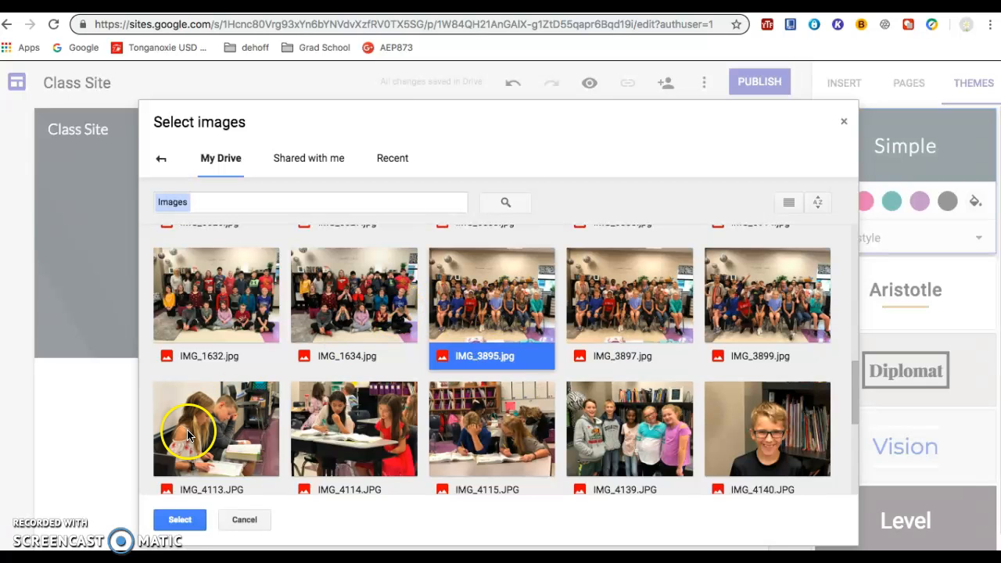
left_click(180, 519)
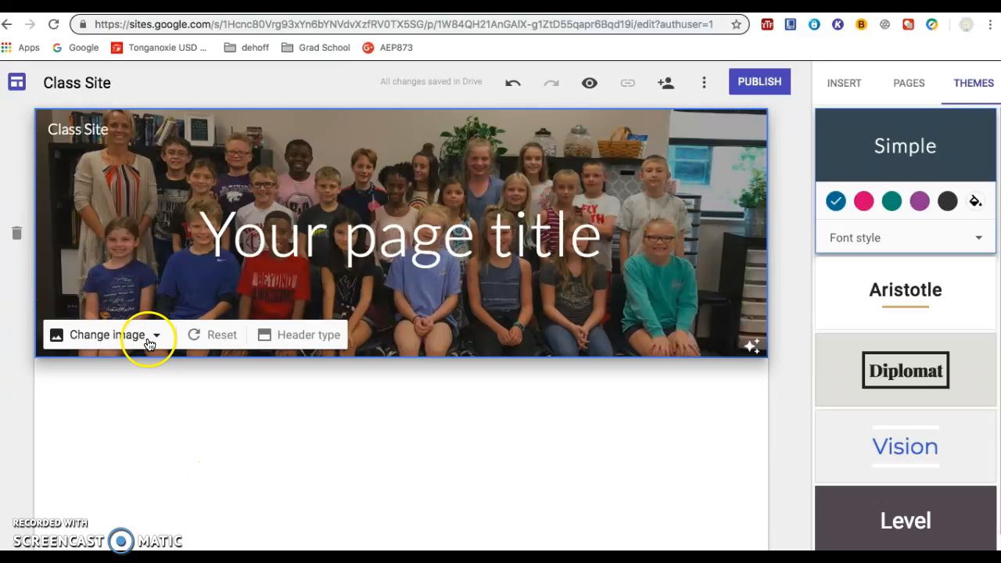
Step: Undo the header image change and redo it
left_click(512, 84)
left_click(551, 82)
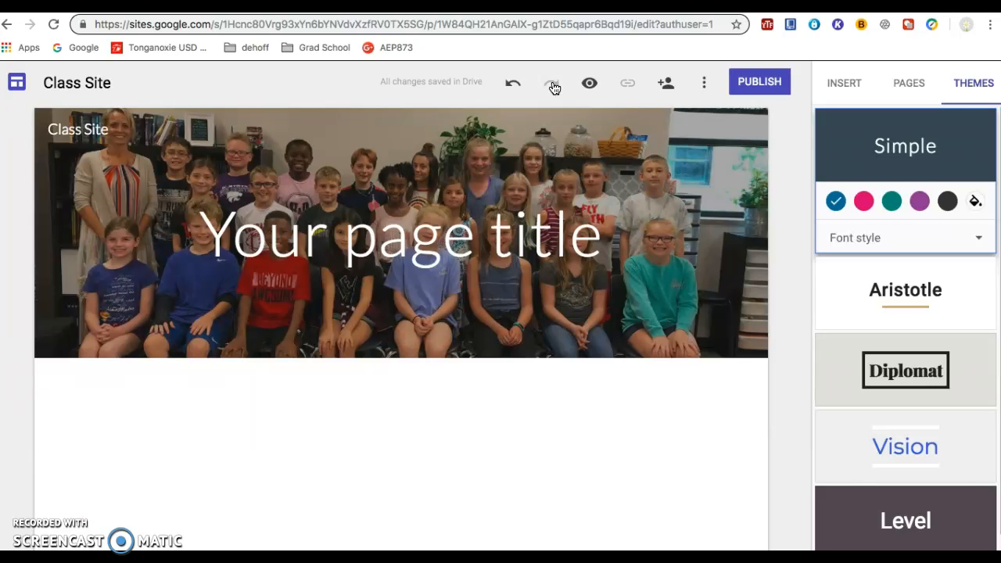
Step: Replace the placeholder page title in the header with "Class Website"
mouse_move(409, 156)
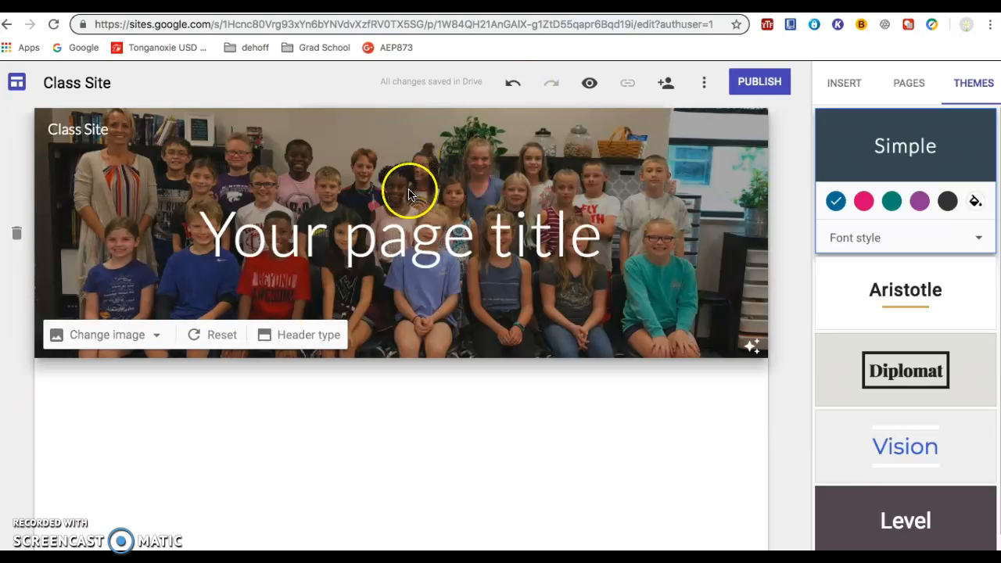
left_click(398, 236)
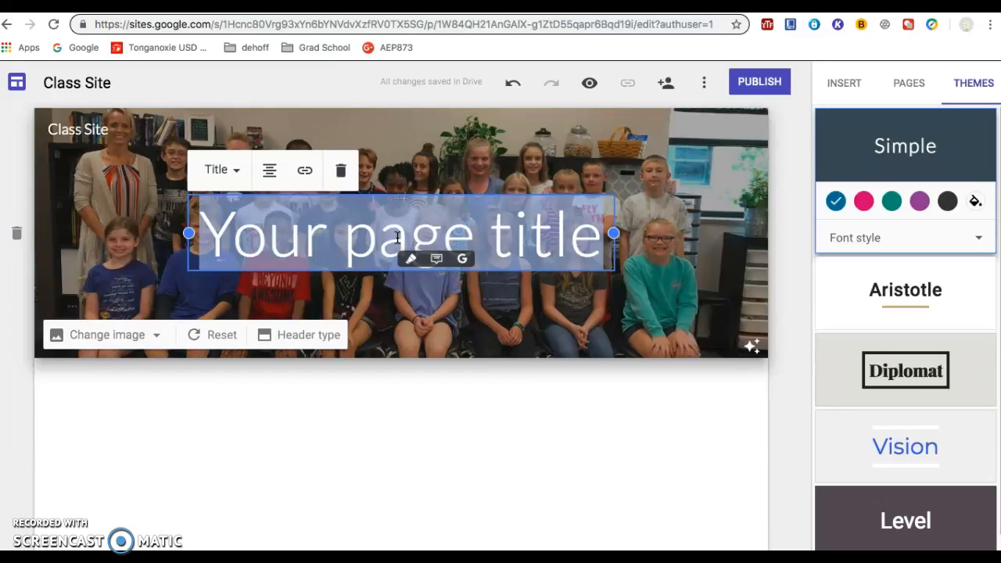
type("Class")
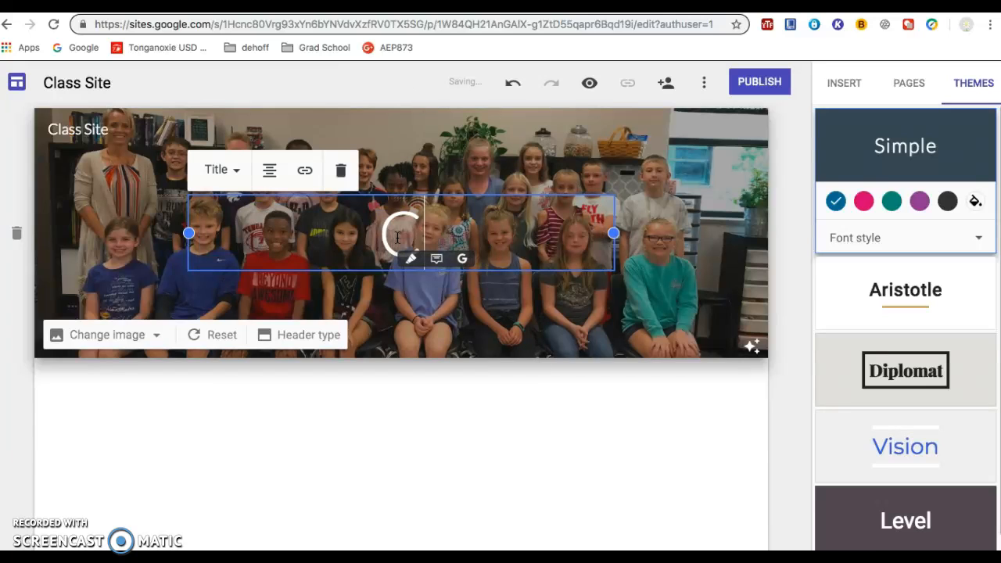
type(" We")
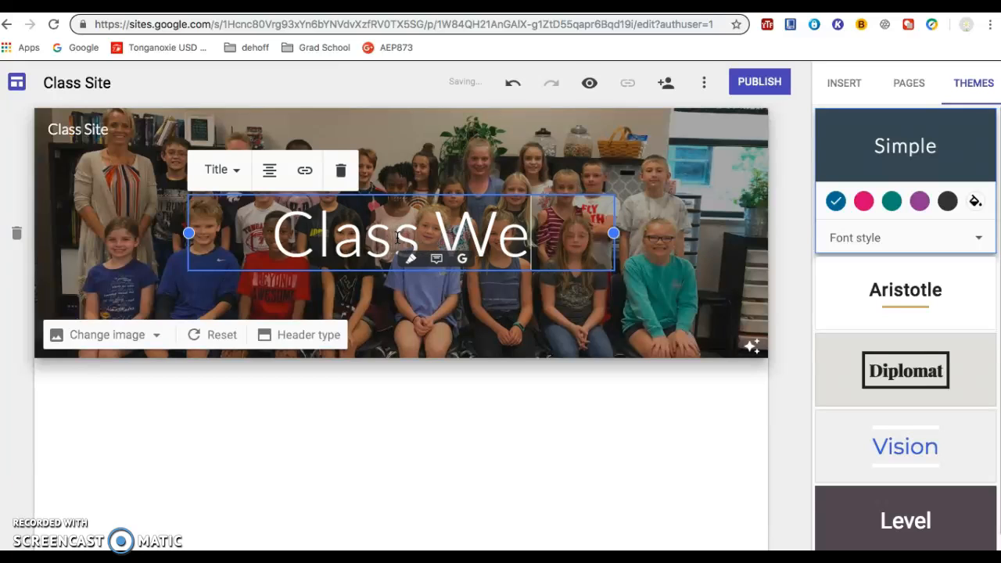
type("bsite")
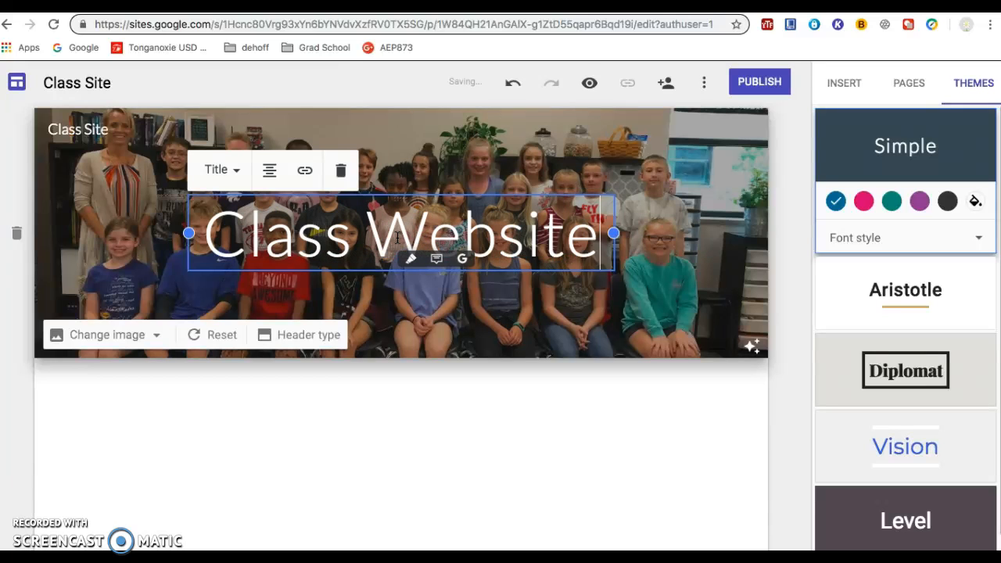
Step: Try the Heading and Subheading text styles on the header title, and set it back to Title
left_click(468, 225)
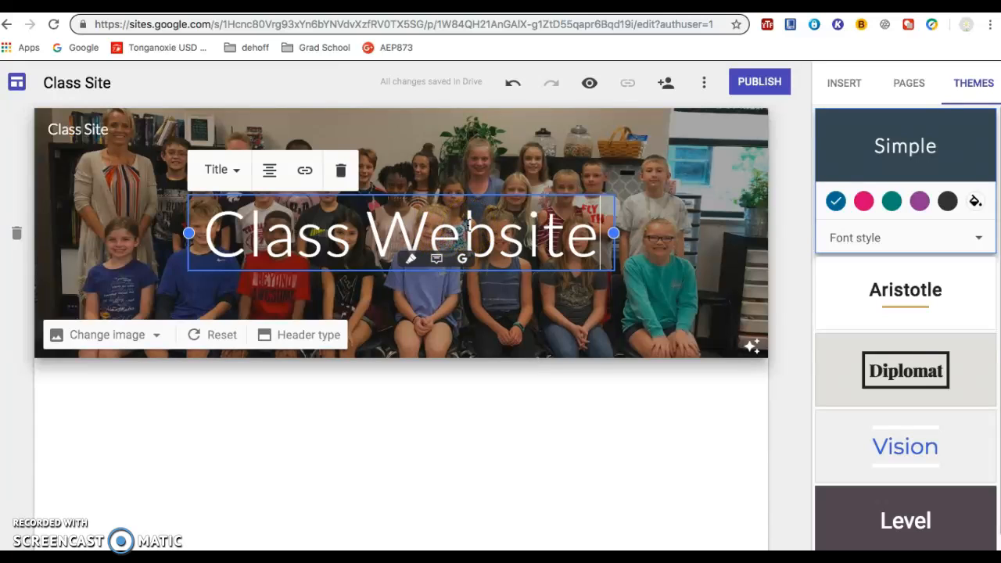
left_click(238, 174)
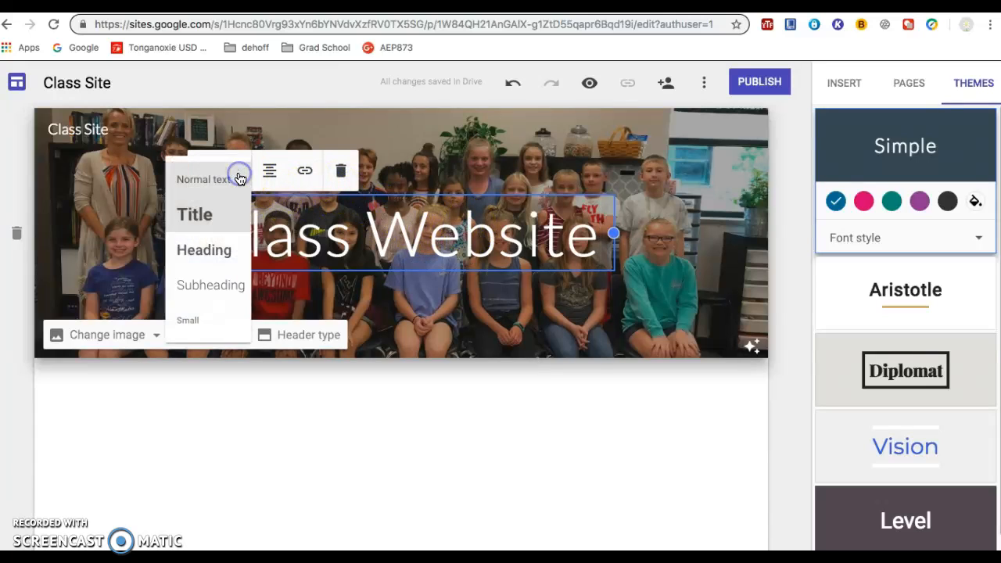
left_click(220, 251)
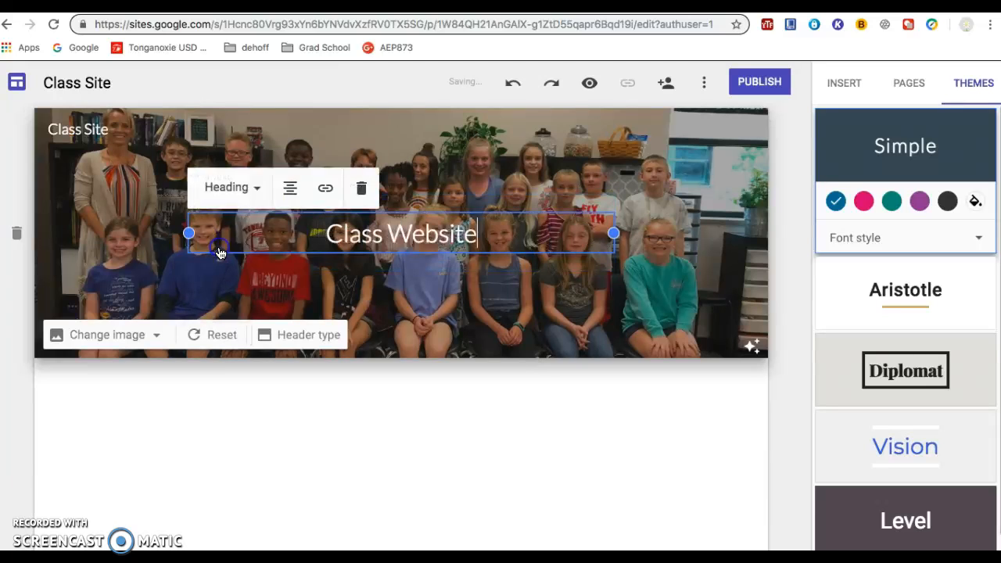
left_click(252, 188)
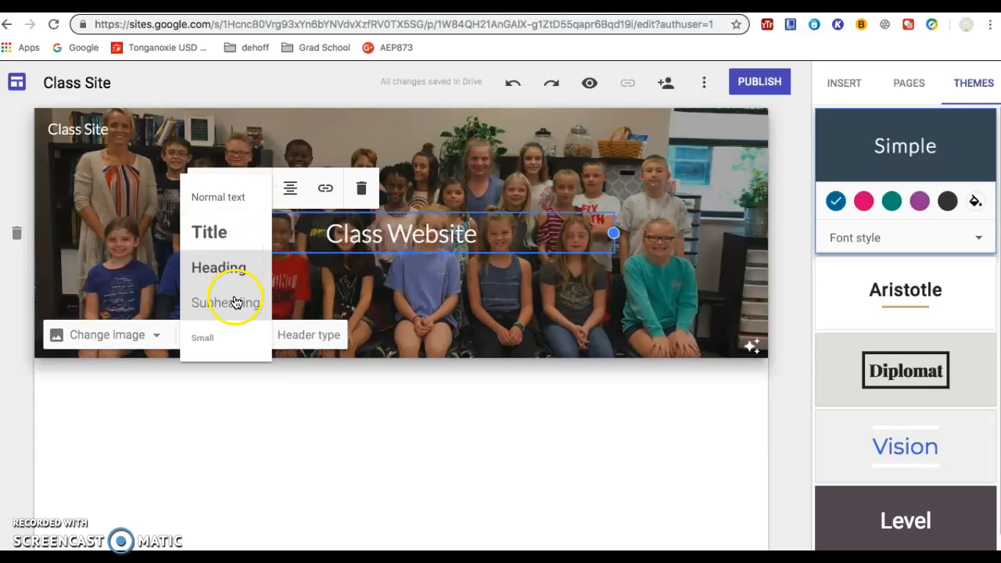
left_click(236, 301)
left_click(275, 193)
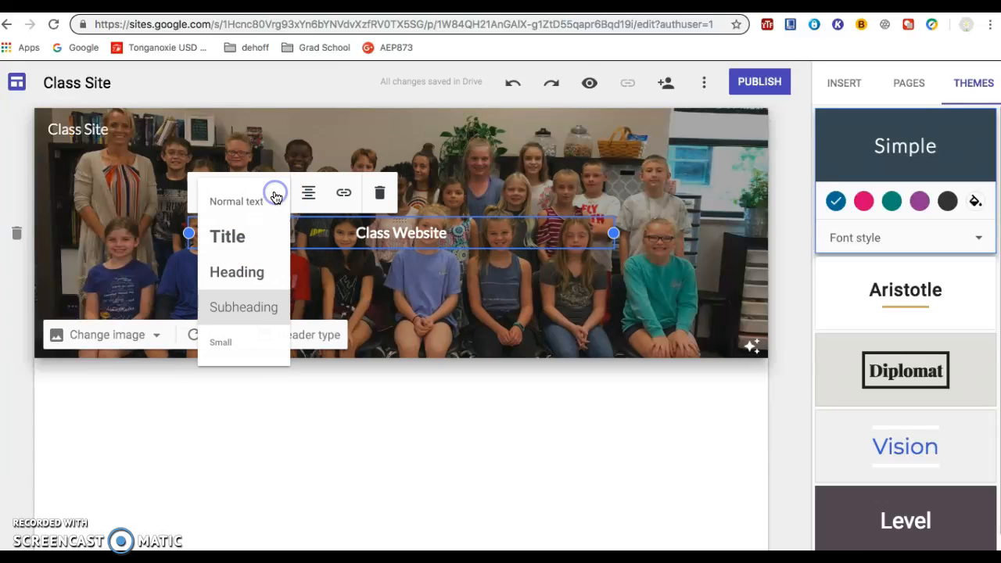
left_click(235, 235)
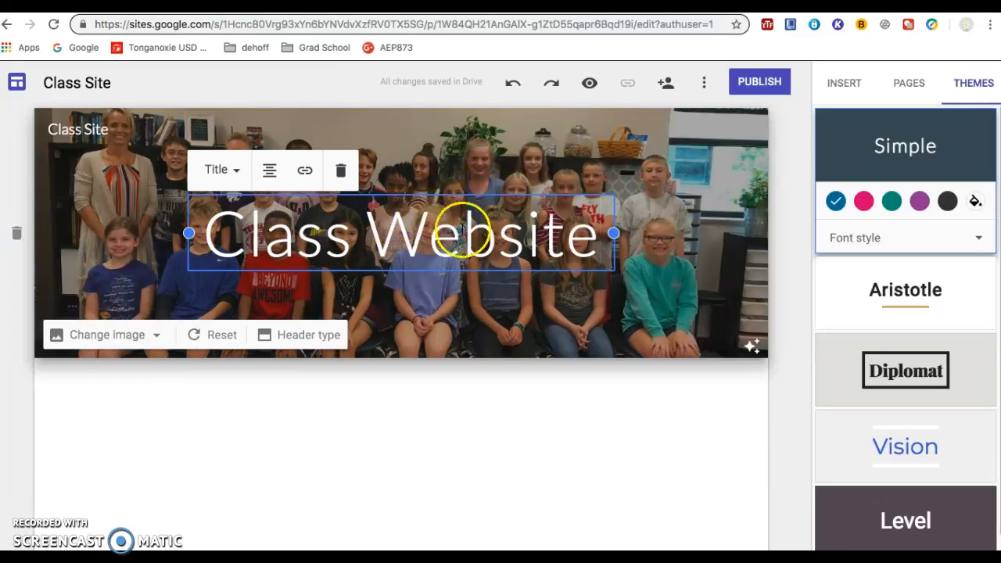
Step: Try the Level theme with the Narrow font style on the site
left_click(971, 86)
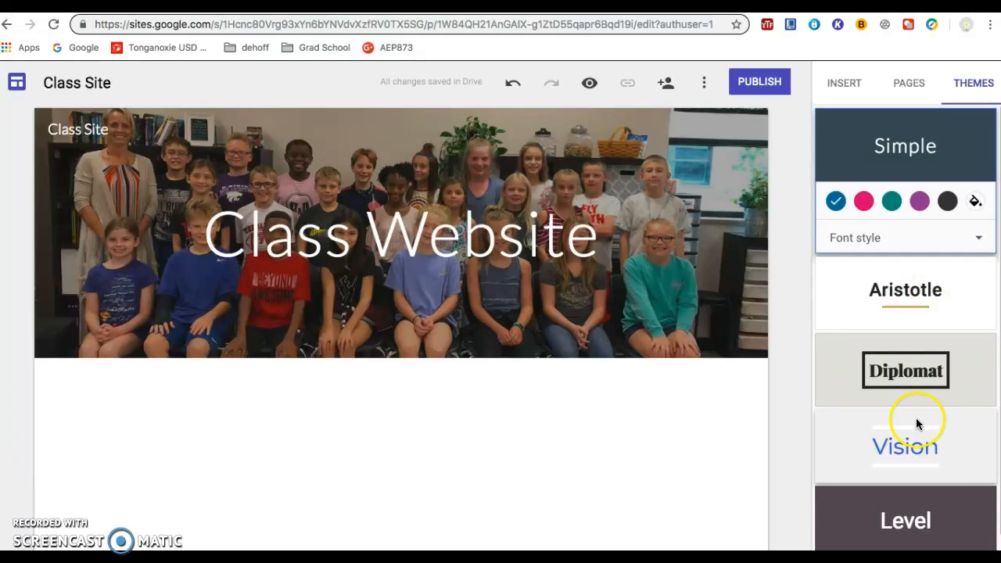
left_click(909, 519)
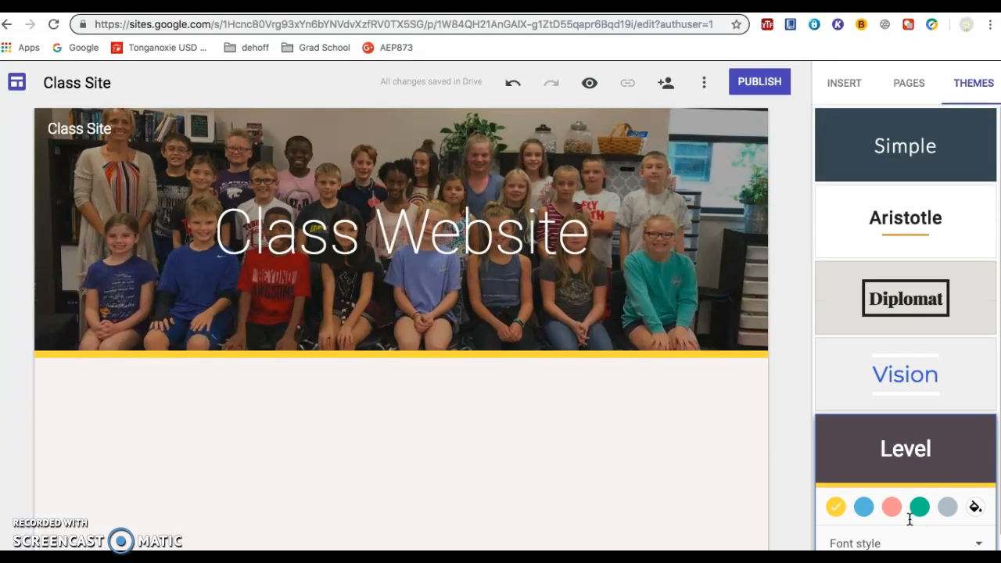
left_click(869, 542)
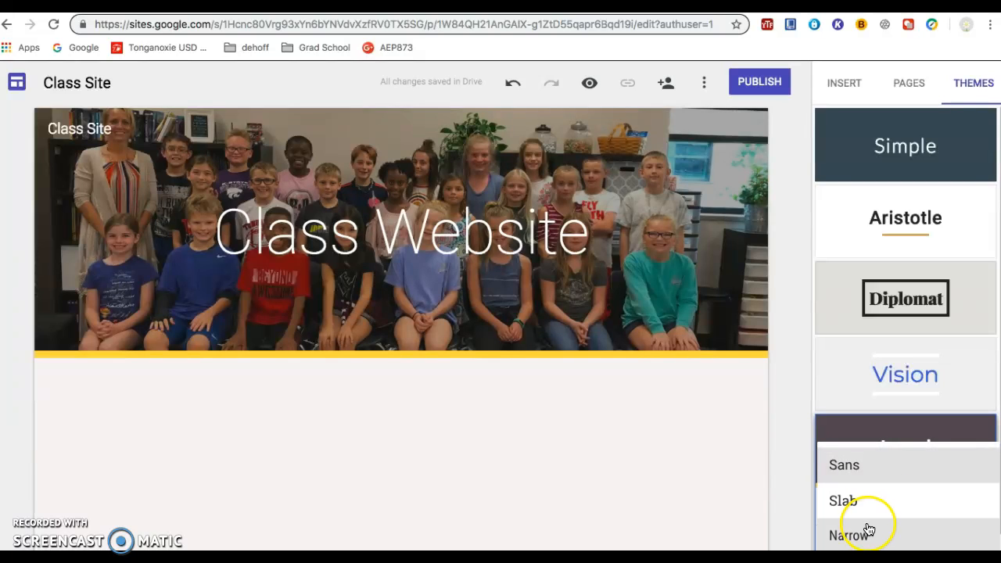
left_click(859, 536)
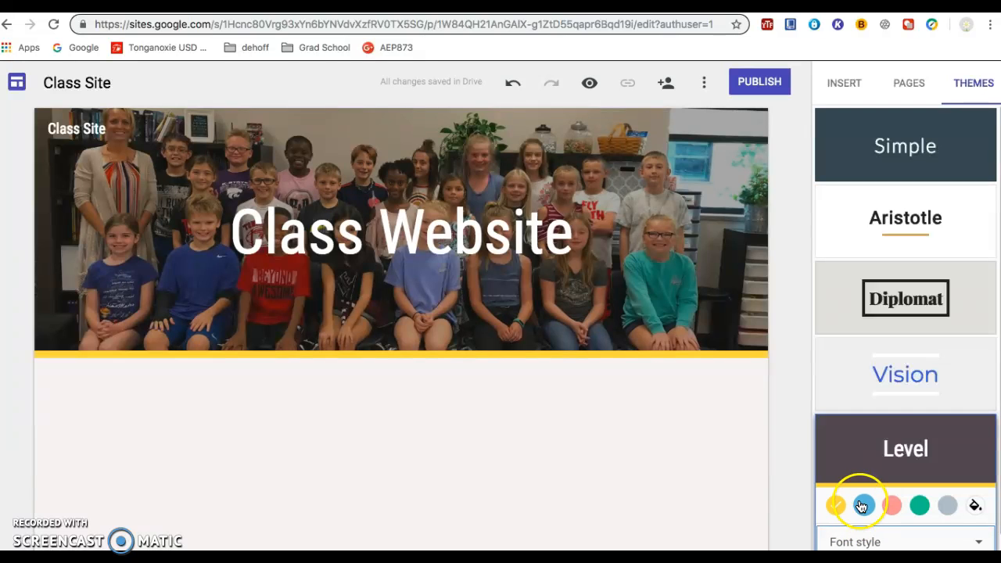
Step: Apply the Aristotle theme and switch its font style to the heavy all-capitals one
left_click(914, 219)
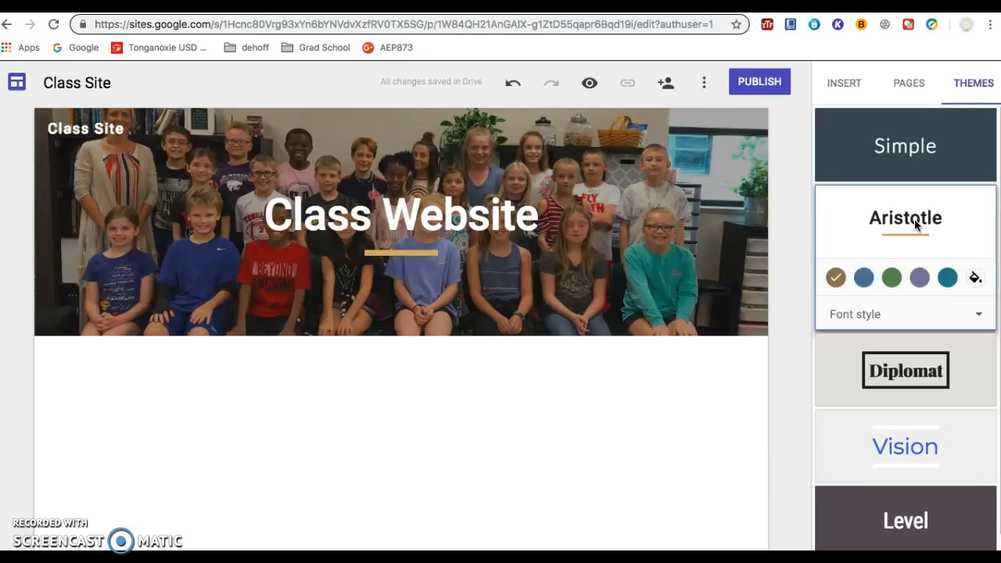
left_click(980, 315)
left_click(863, 393)
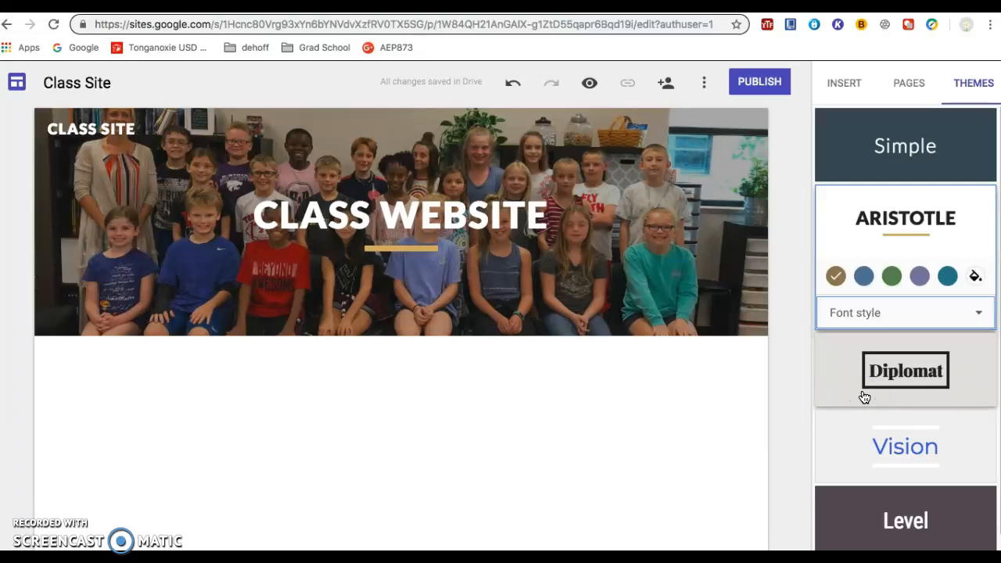
mouse_move(620, 312)
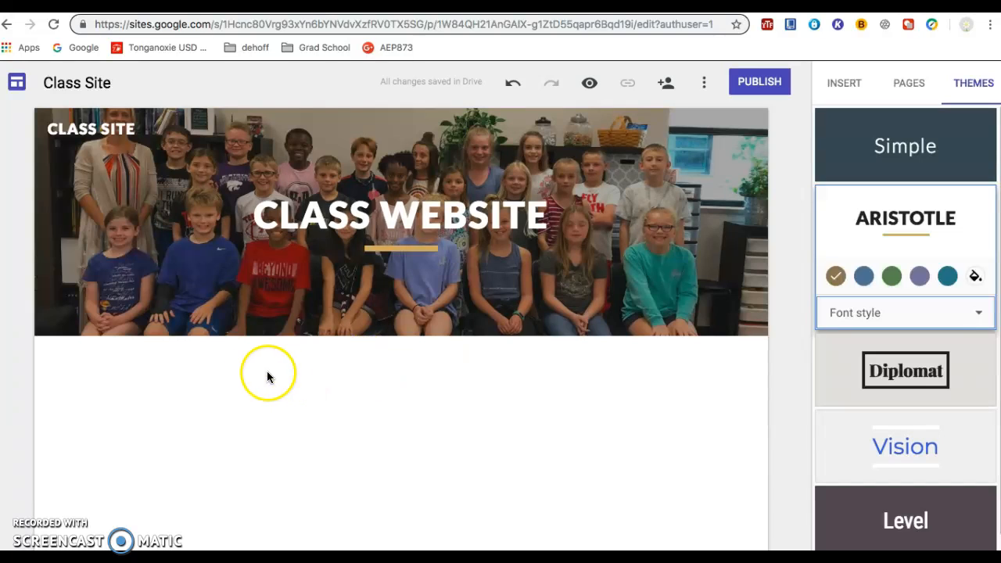
left_click(189, 362)
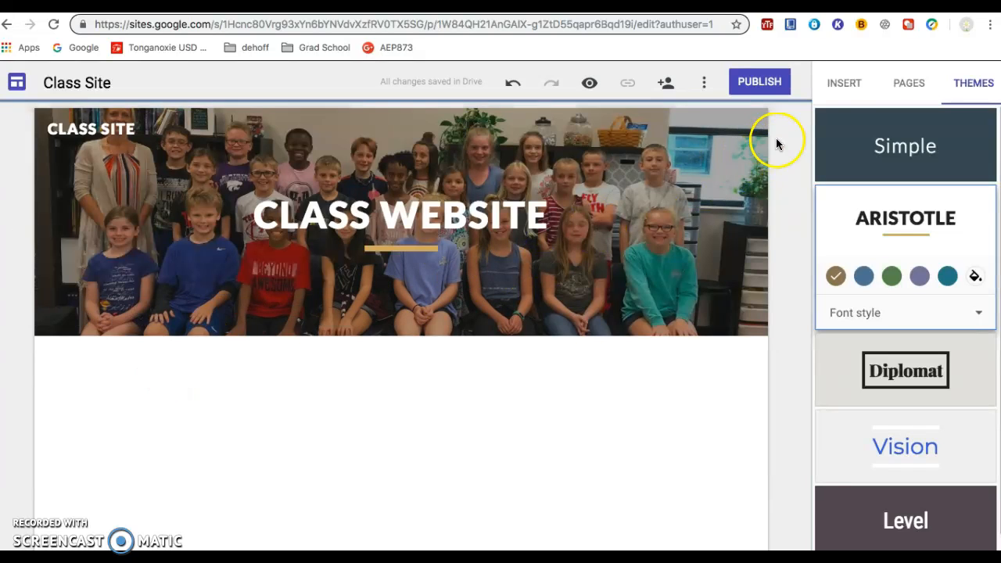
Step: Add the layout with three side-by-side image placeholders and text beneath them under the page header
left_click(841, 83)
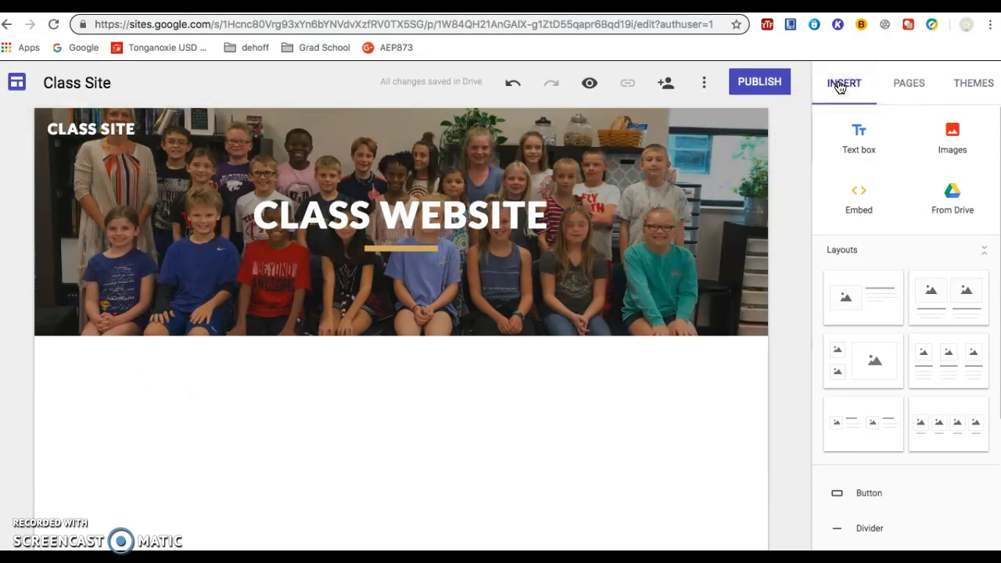
left_click(230, 399)
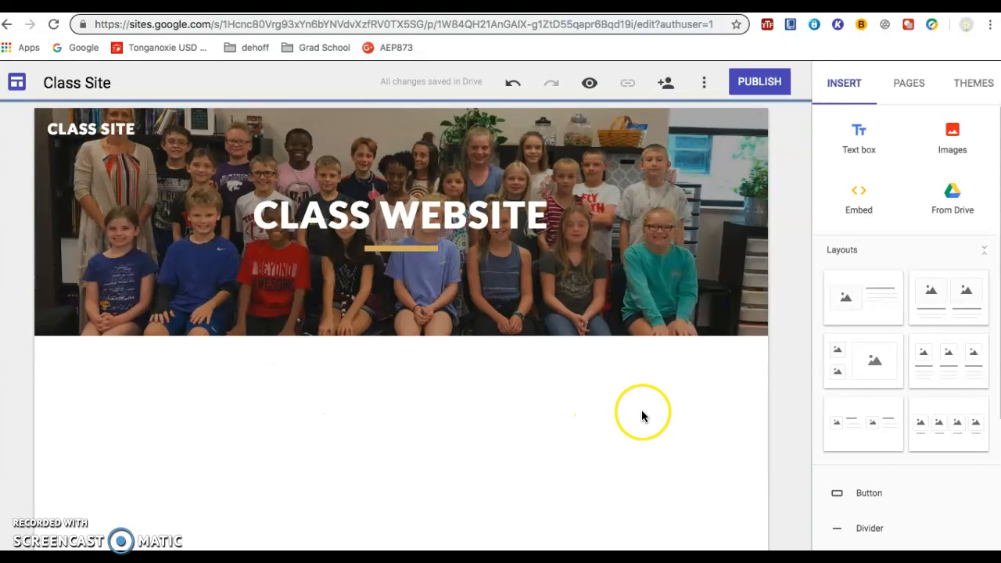
left_click(935, 369)
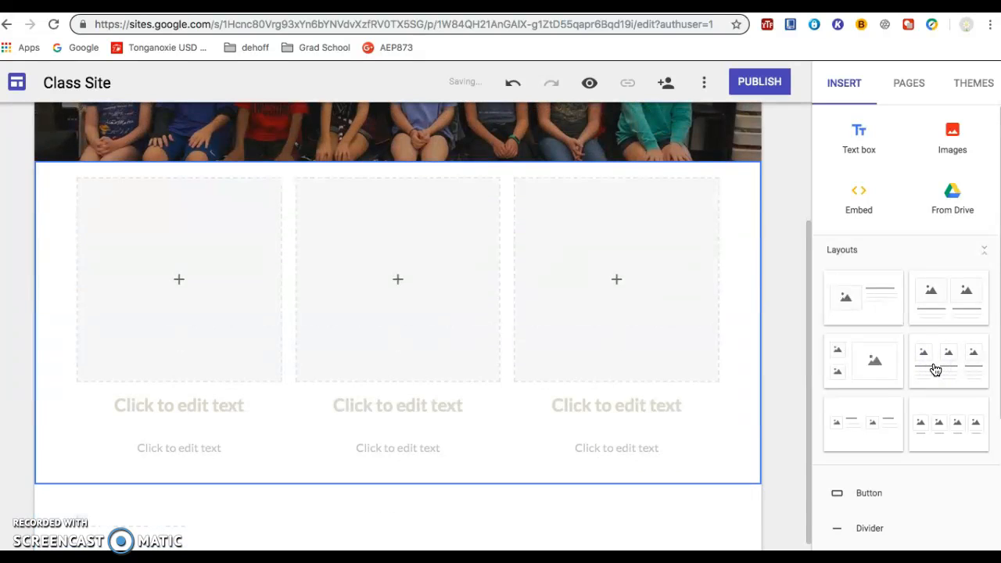
scroll(621, 304, "up", 3)
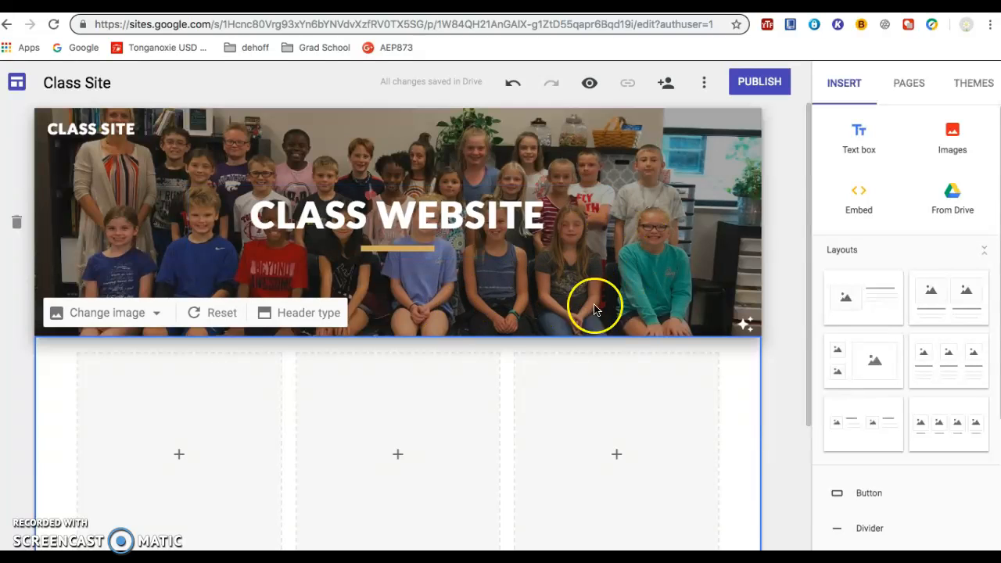
Step: Add a layout of two small images with text beside them, and one of two large images with text beneath
left_click(870, 415)
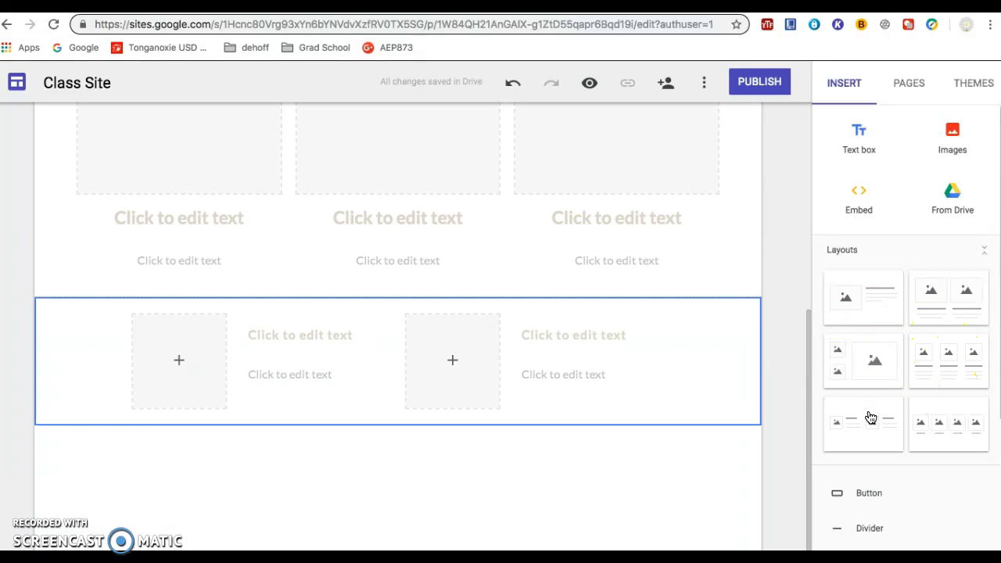
left_click(956, 293)
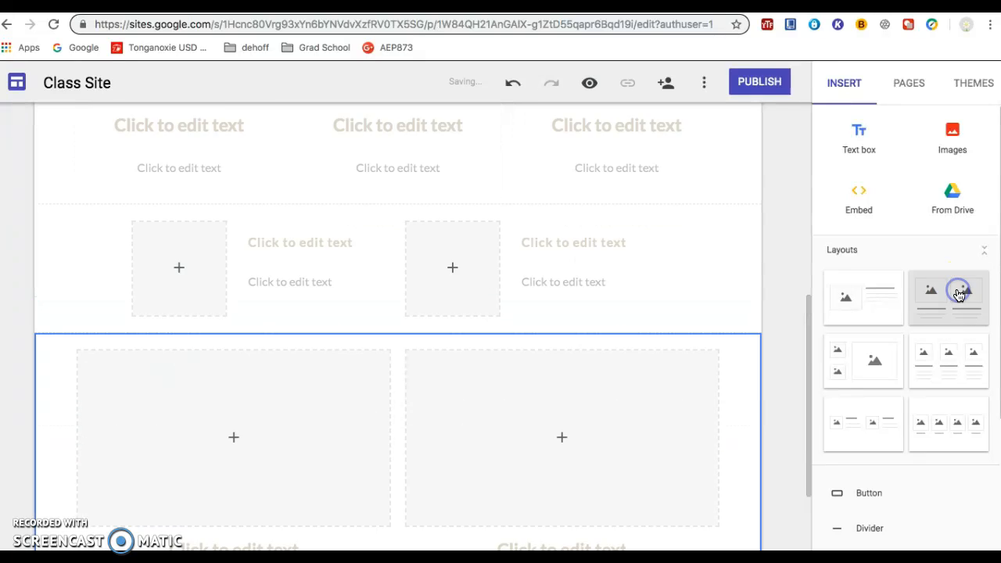
left_click(648, 292)
scroll(648, 294, "up", 10)
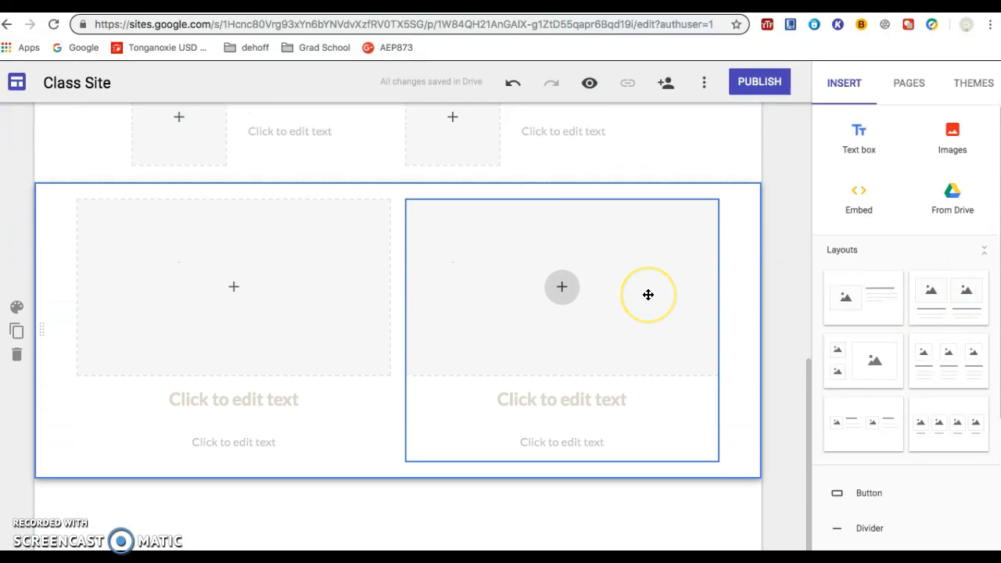
scroll(649, 294, "up", 2)
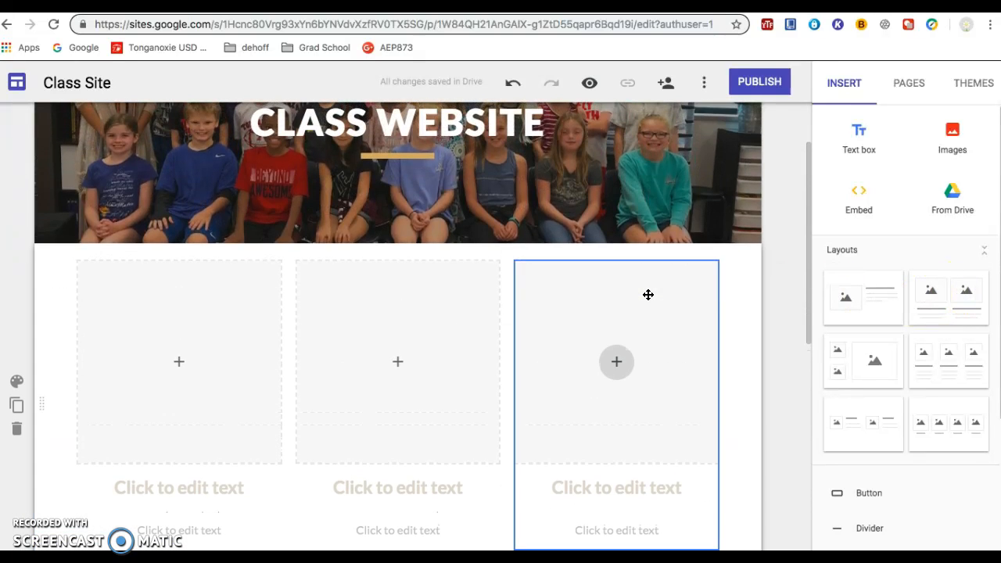
Step: Add another two-large-image layout with text beneath, followed by a single-image layout with text beside it
left_click(938, 306)
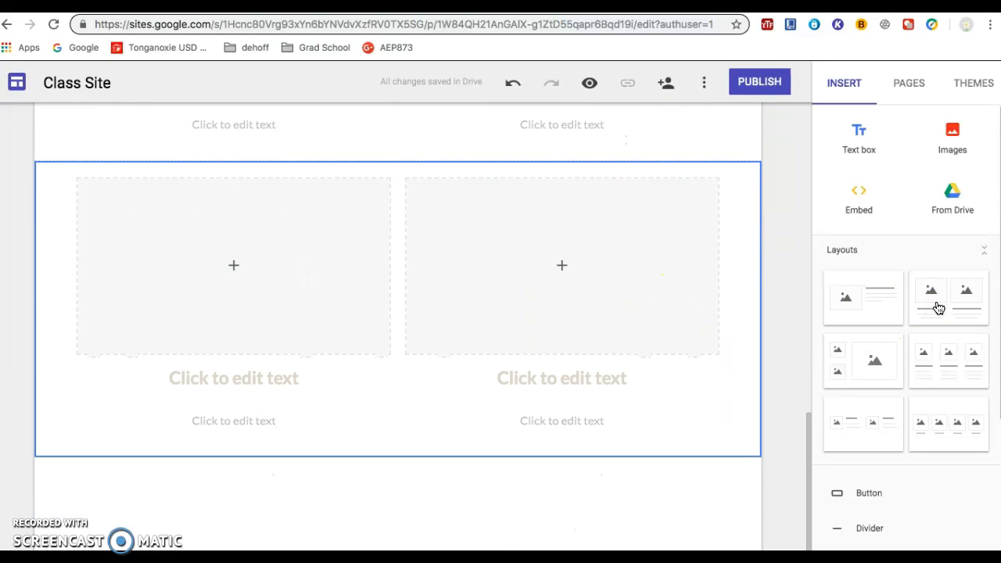
left_click(872, 299)
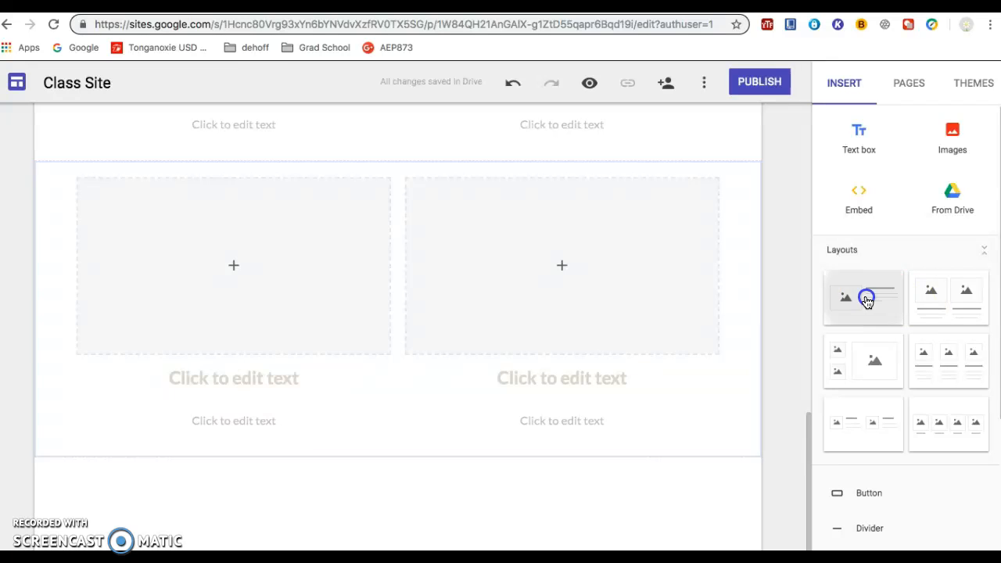
scroll(598, 329, "up", 5)
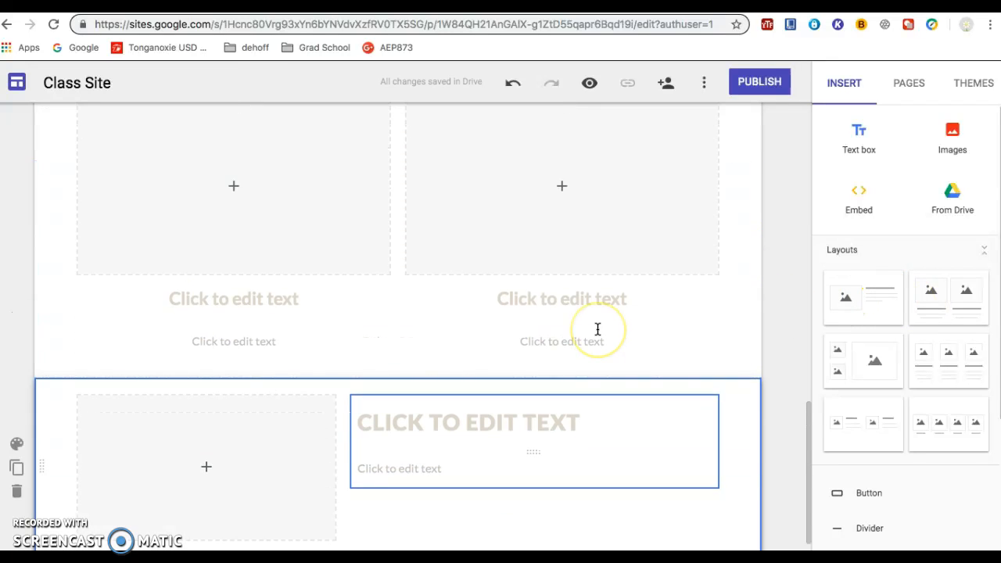
scroll(597, 329, "up", 10)
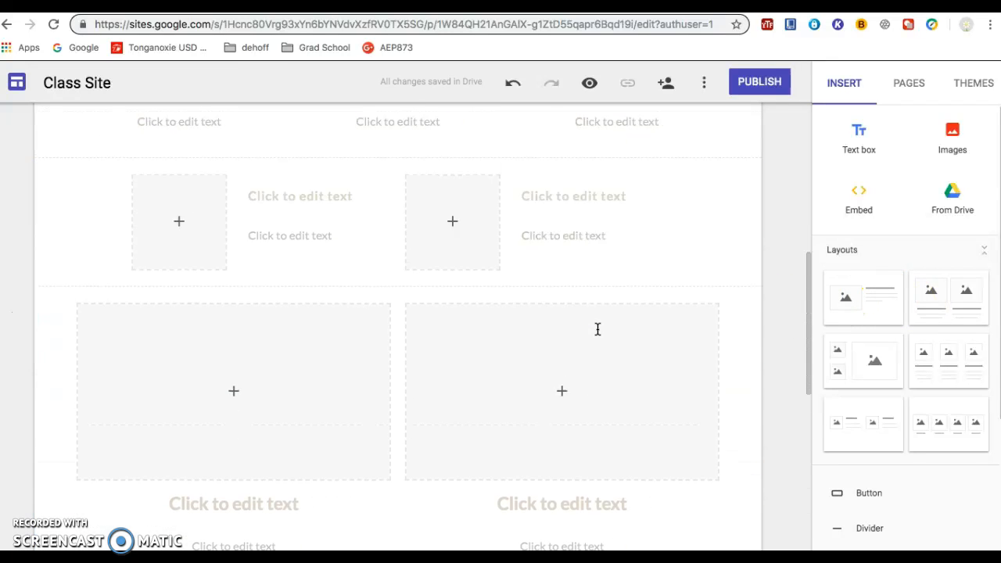
scroll(597, 329, "up", 1)
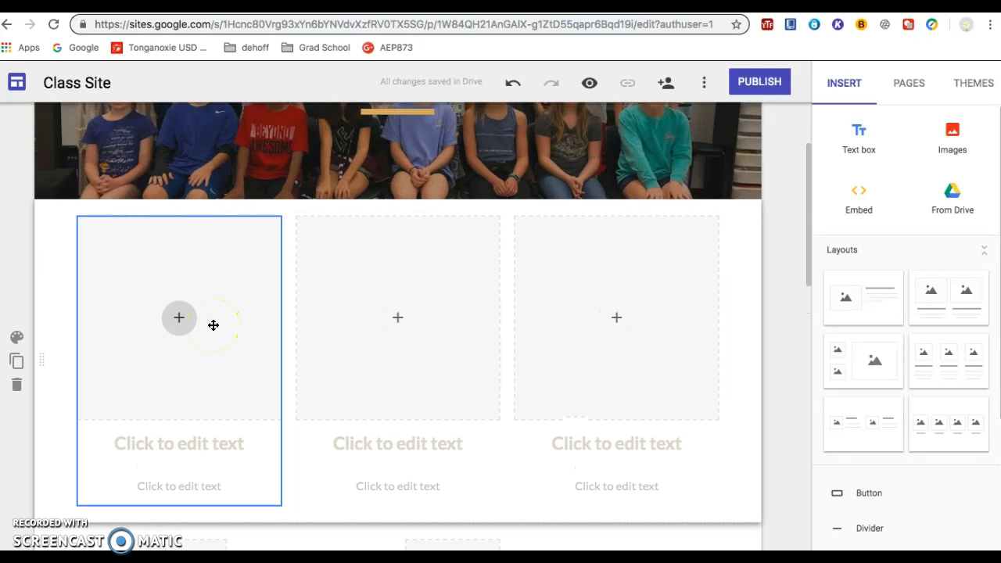
Step: Open the Google Drive file picker for the three-column row's first placeholder and look through its Drive sections, ending on My Drive
left_click(181, 319)
left_click(180, 321)
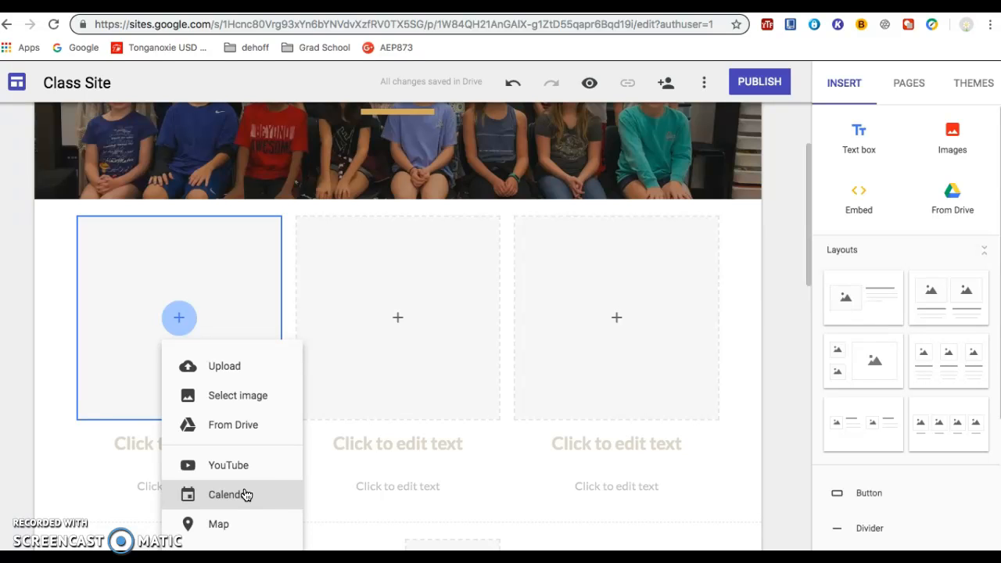
left_click(238, 427)
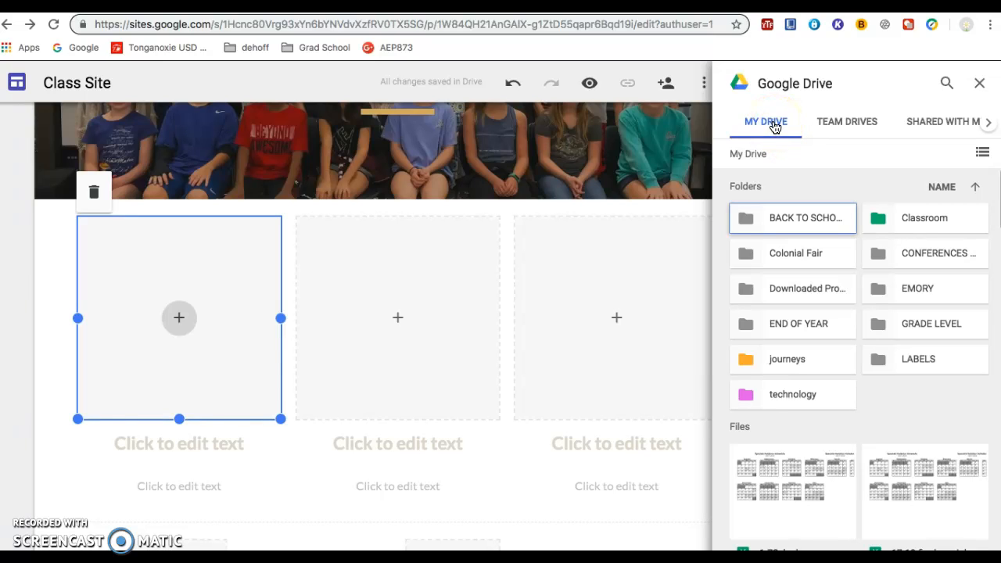
left_click(841, 125)
left_click(929, 125)
left_click(988, 128)
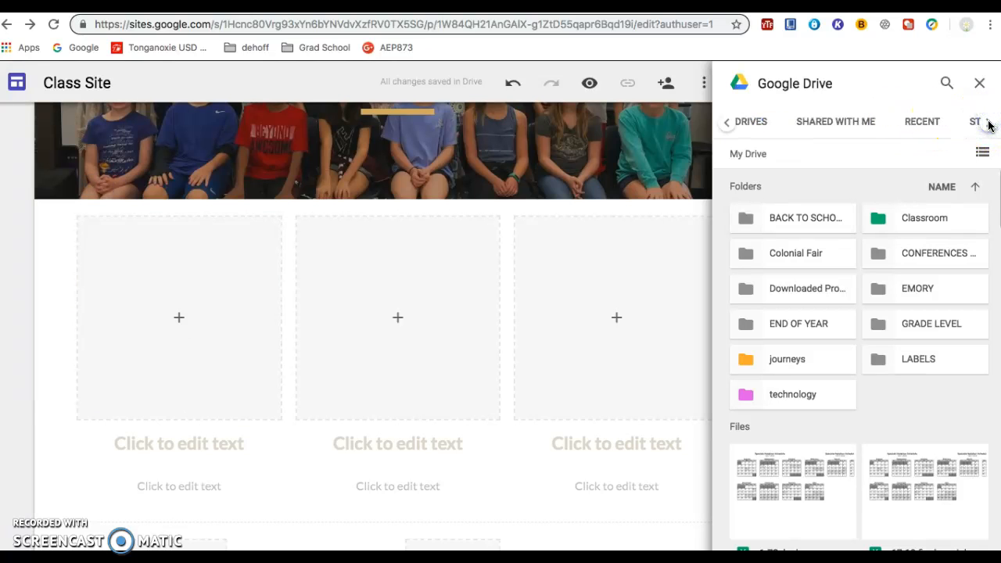
left_click(987, 124)
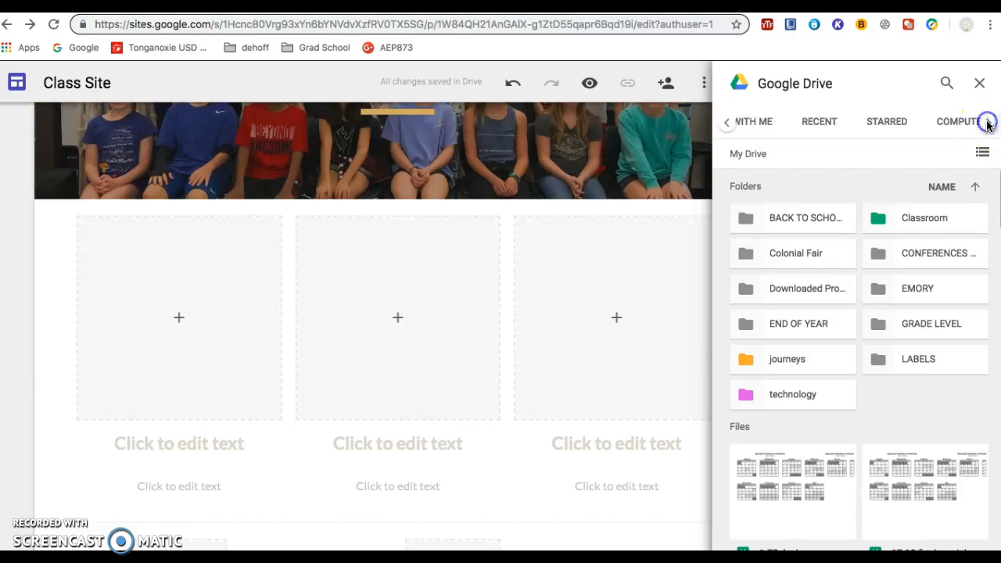
left_click(986, 125)
left_click(727, 122)
left_click(727, 122)
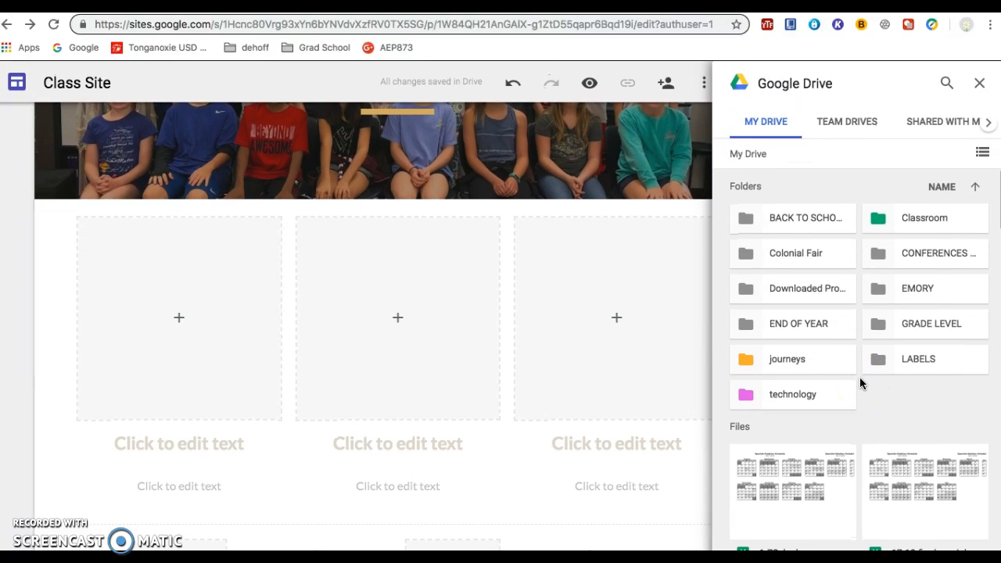
Step: Insert the first calendar spreadsheet from My Drive into the placeholder and widen it toward the neighbouring column
left_click(804, 473)
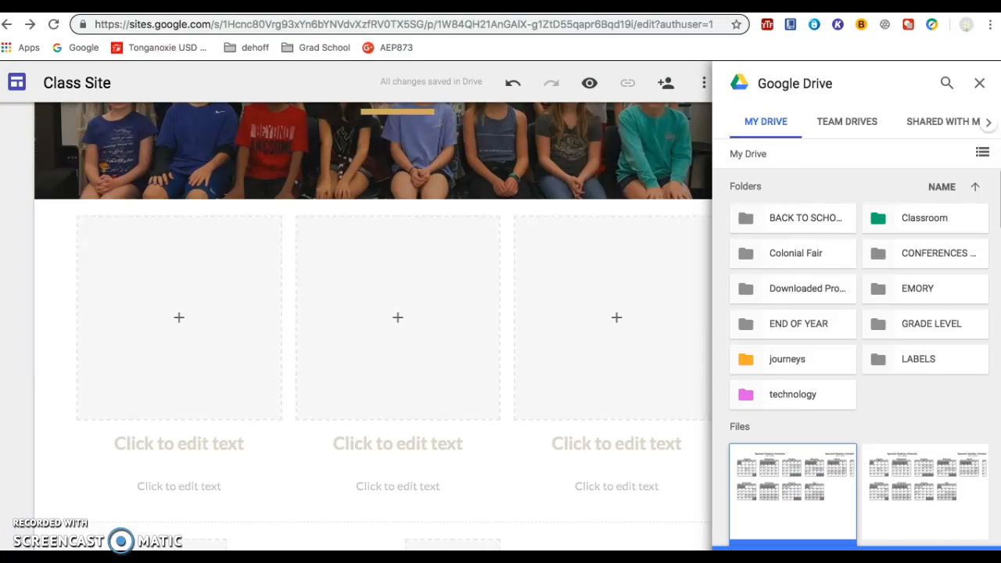
left_click(856, 548)
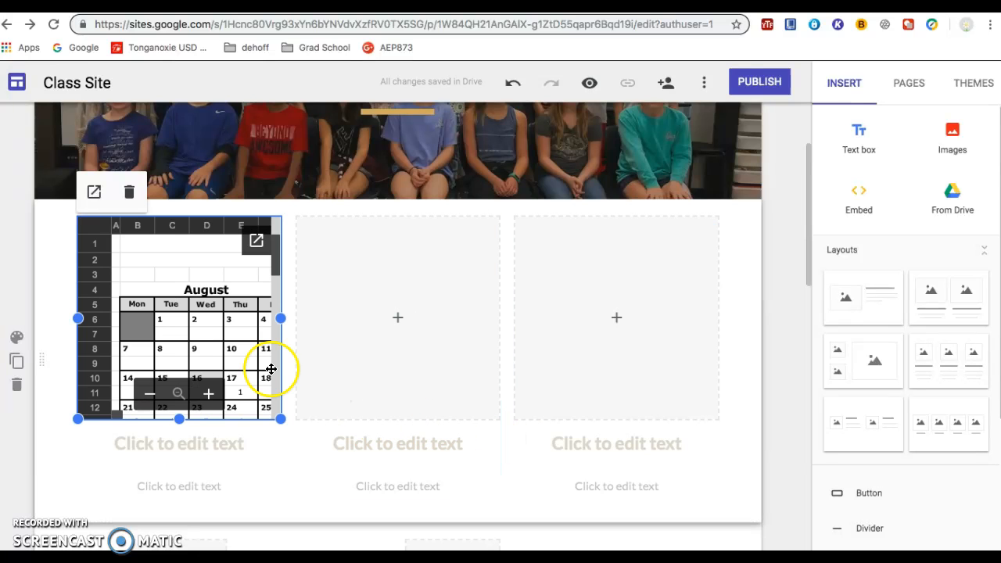
left_click_drag(280, 318, 421, 316)
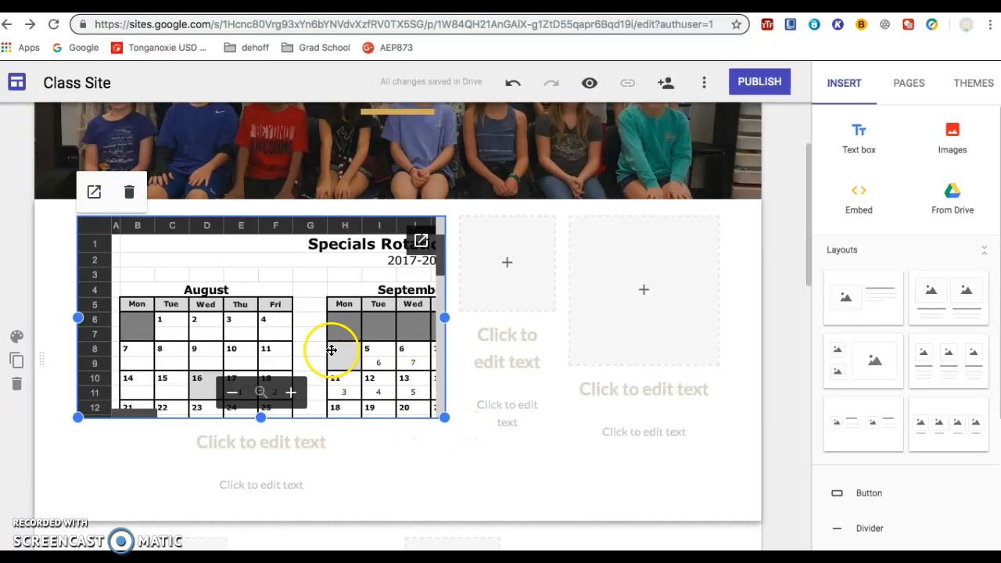
Step: Delete the embedded calendar spreadsheet from the first column of the row beneath the header
left_click(131, 193)
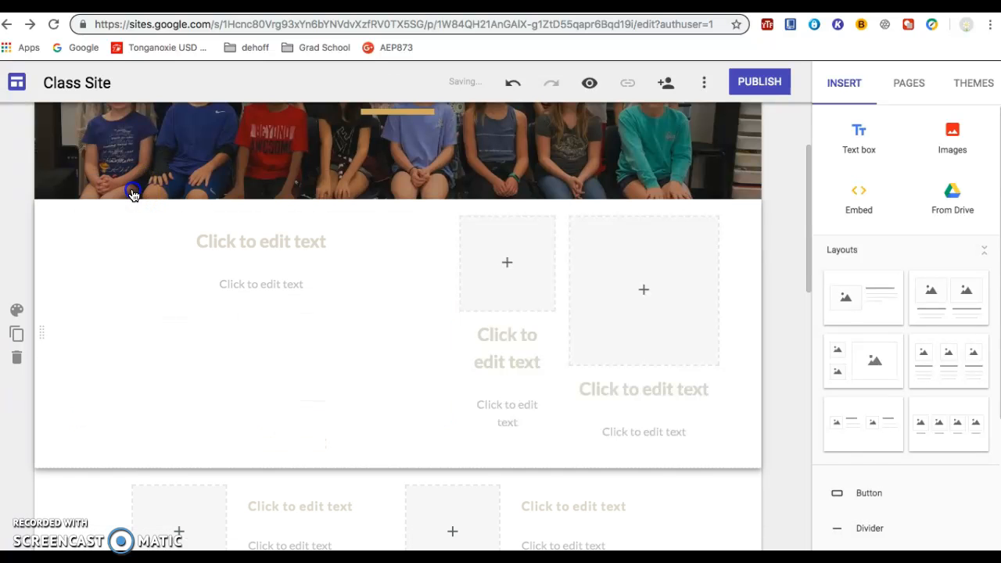
left_click(197, 347)
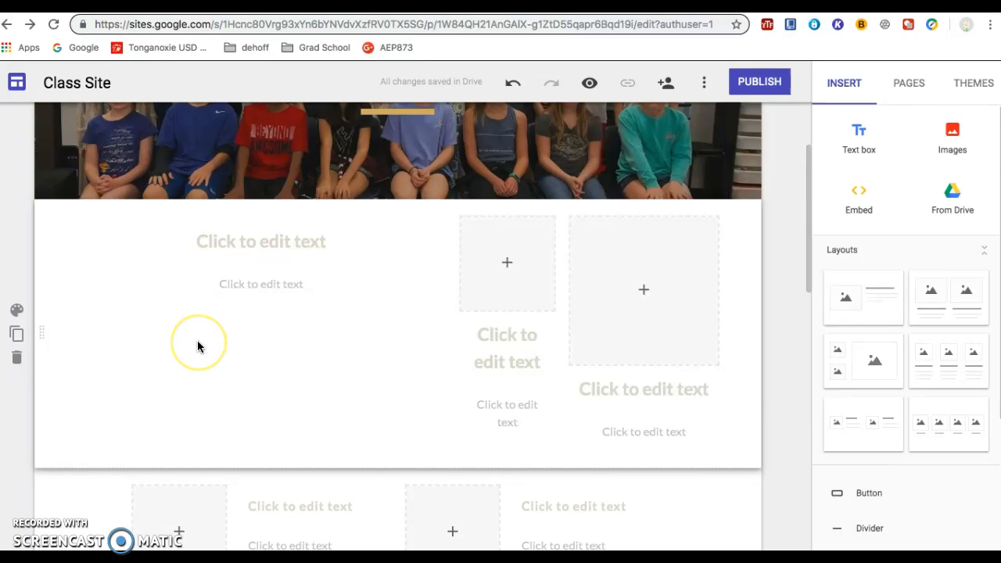
scroll(197, 346, "up", 2)
left_click(390, 319)
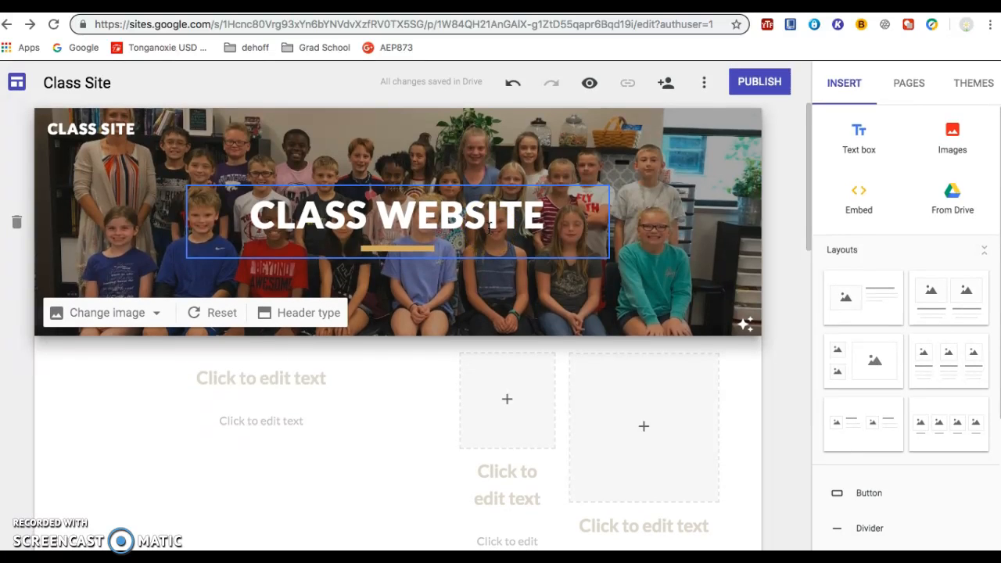
scroll(488, 228, "down", 3)
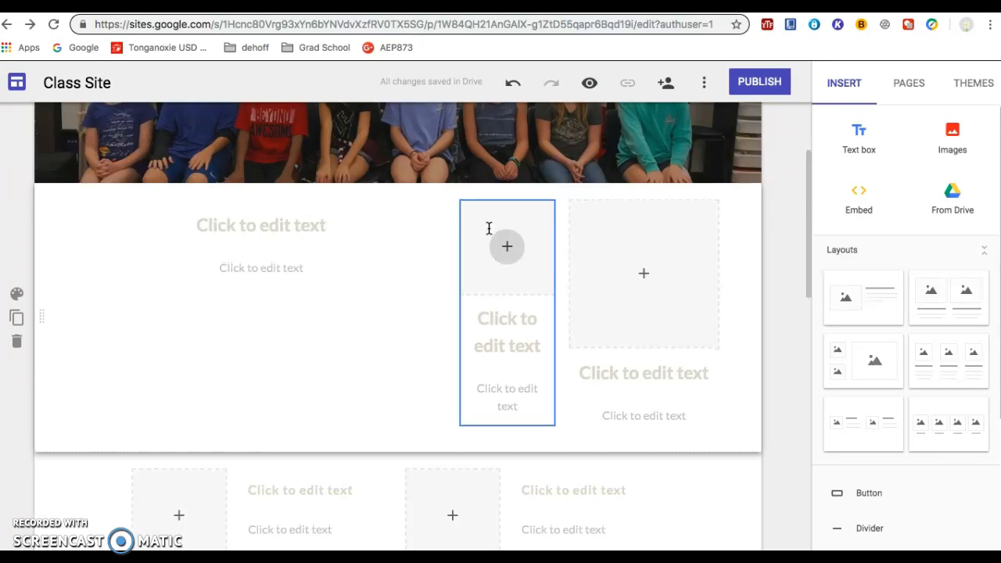
scroll(489, 228, "up", 1)
scroll(488, 228, "up", 1)
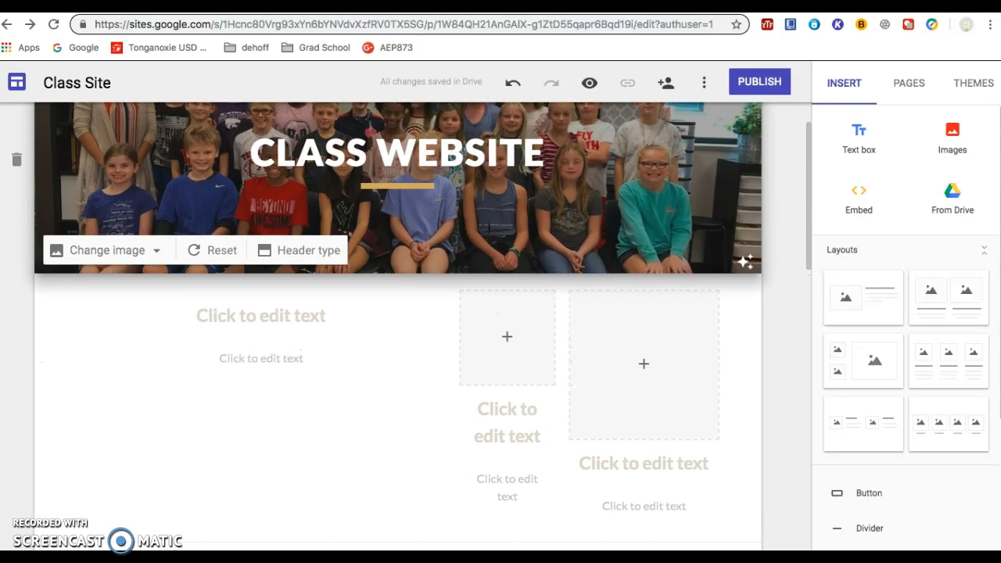
left_click(258, 347)
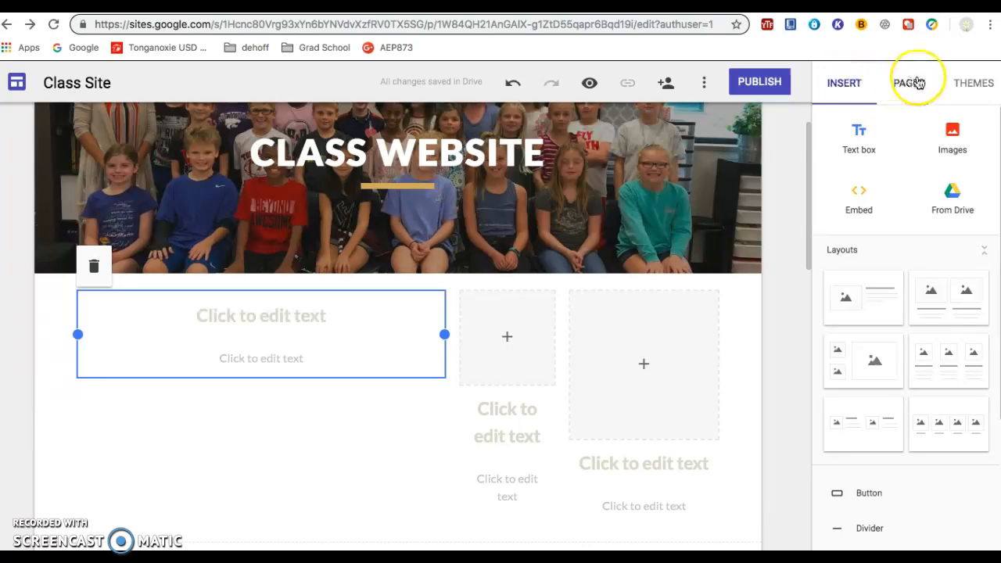
Step: Insert the student spotlight document from the Recent files in Google Drive as a new section on the page
left_click(843, 86)
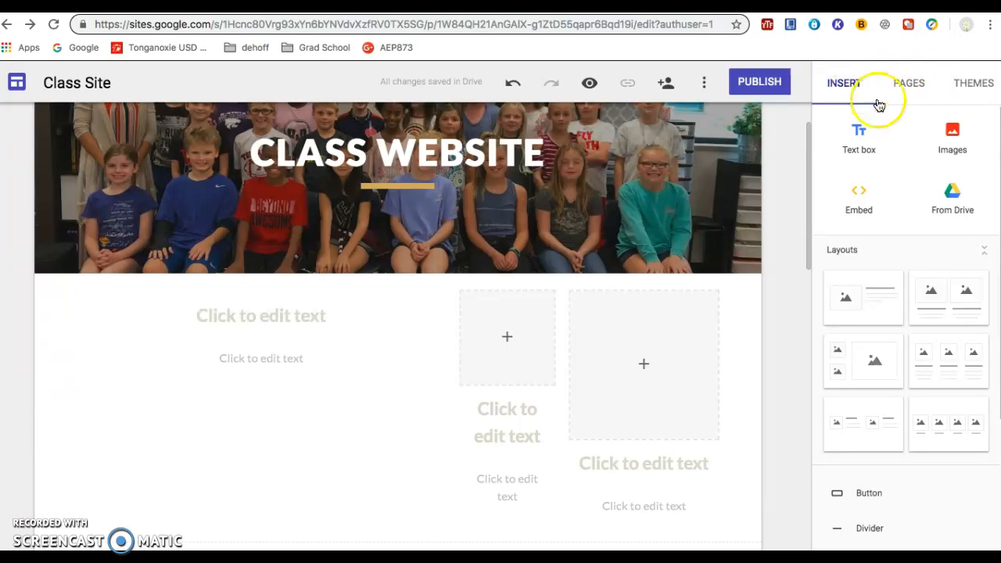
left_click(958, 195)
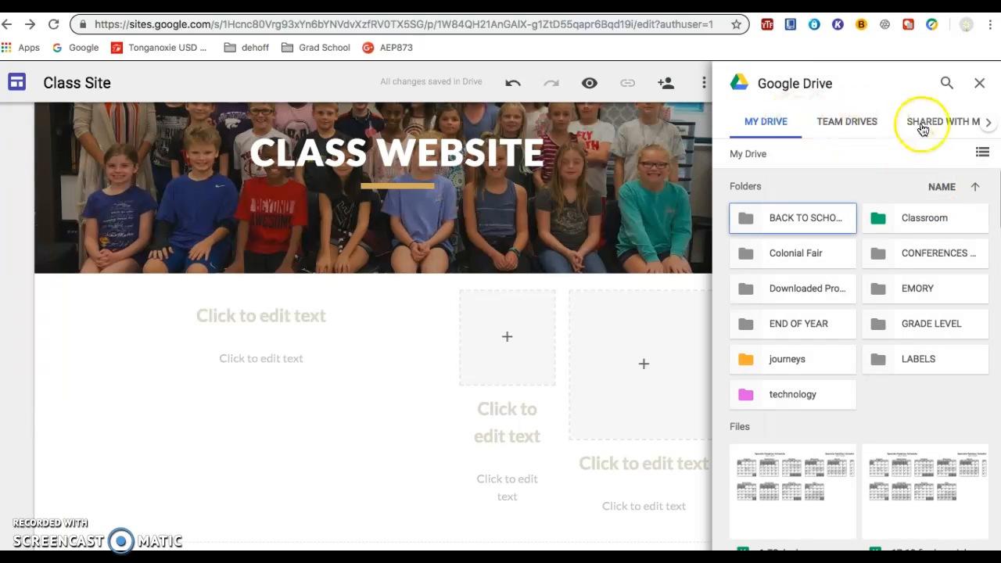
left_click(988, 122)
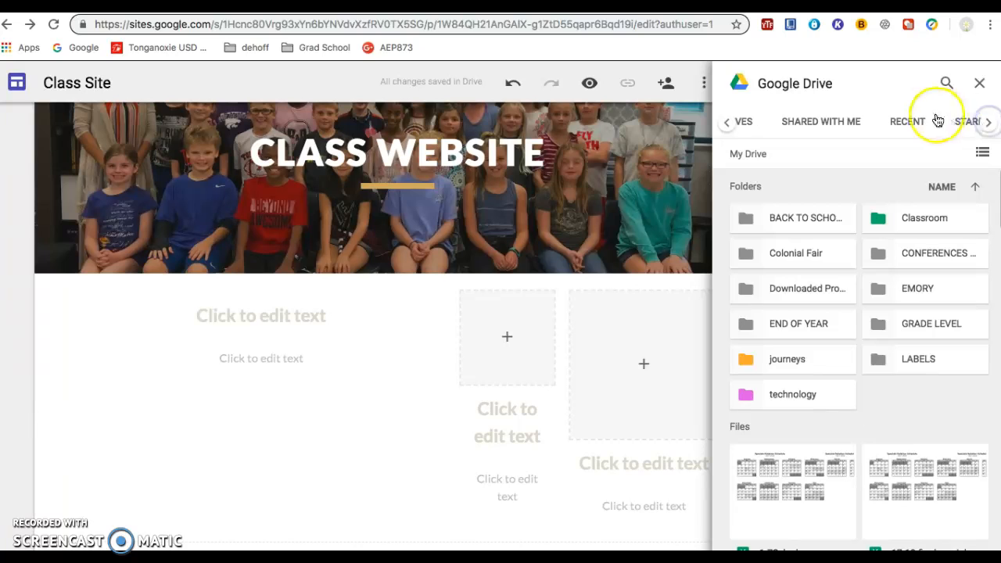
left_click(905, 122)
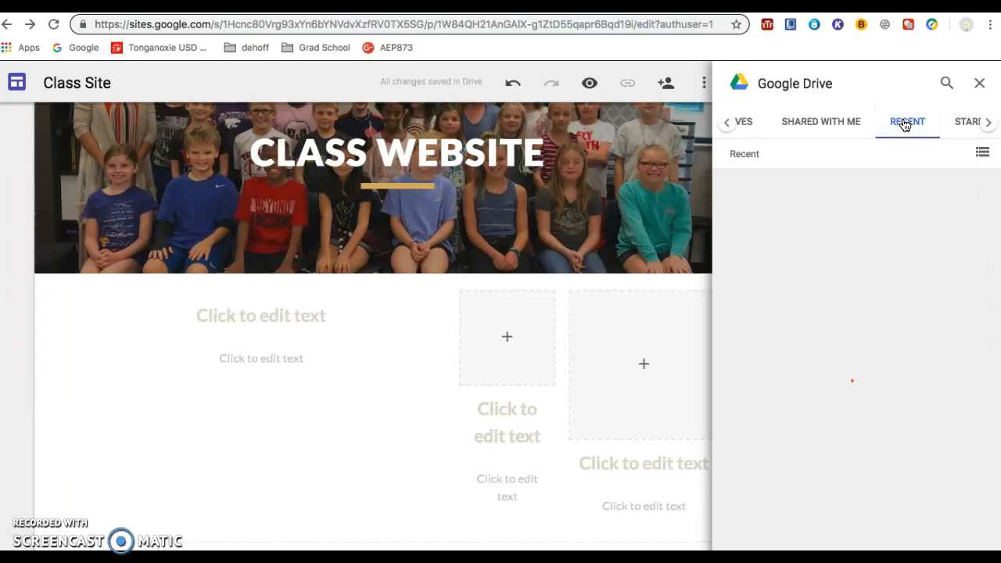
scroll(897, 231, "down", 2)
scroll(897, 231, "down", 5)
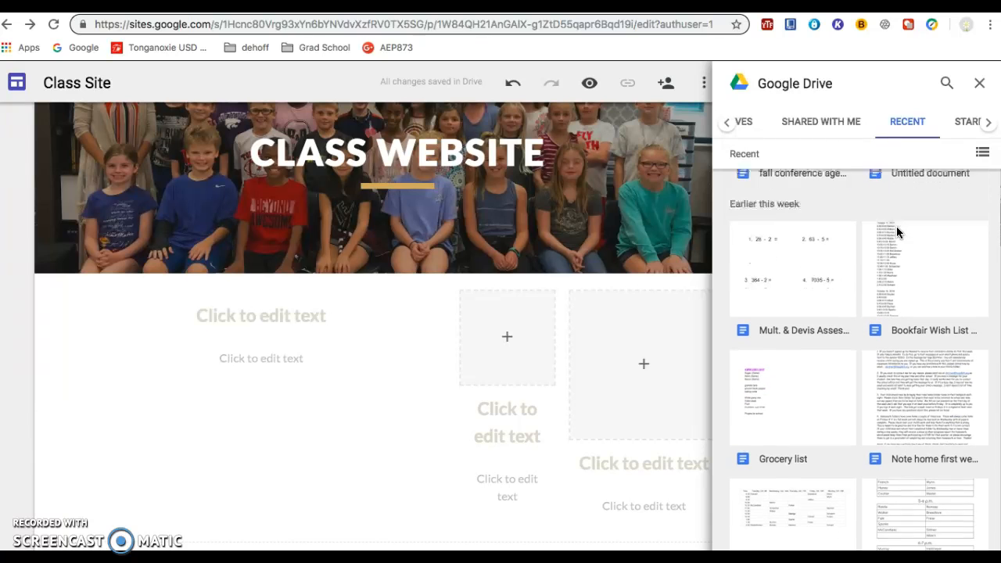
scroll(896, 226, "down", 5)
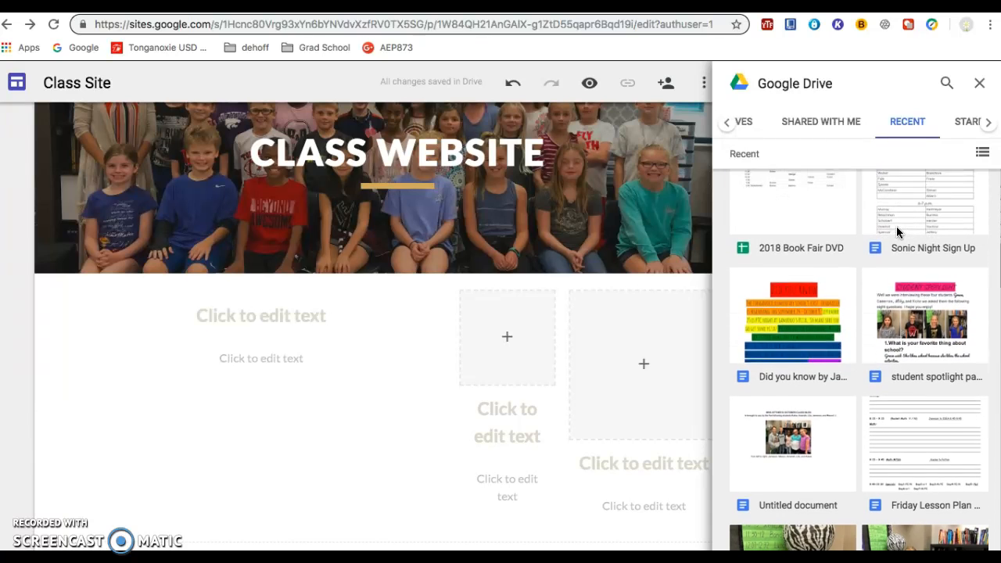
scroll(896, 226, "down", 1)
left_click(931, 291)
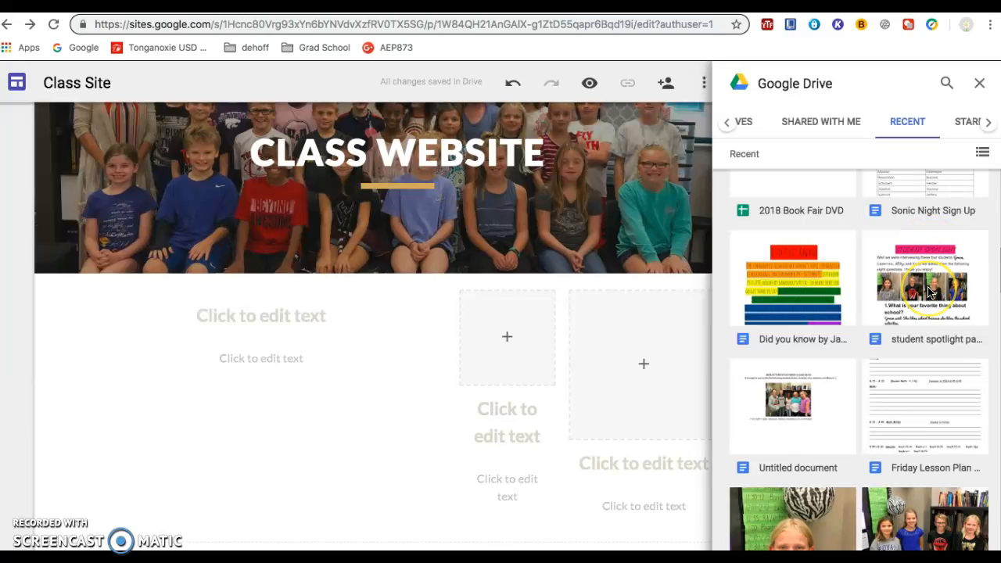
left_click(931, 291)
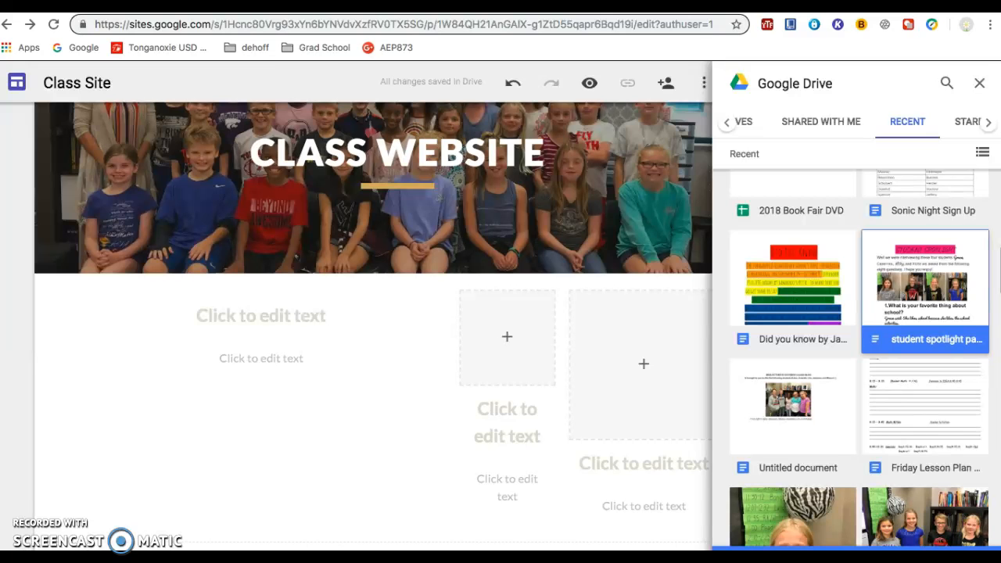
left_click(931, 548)
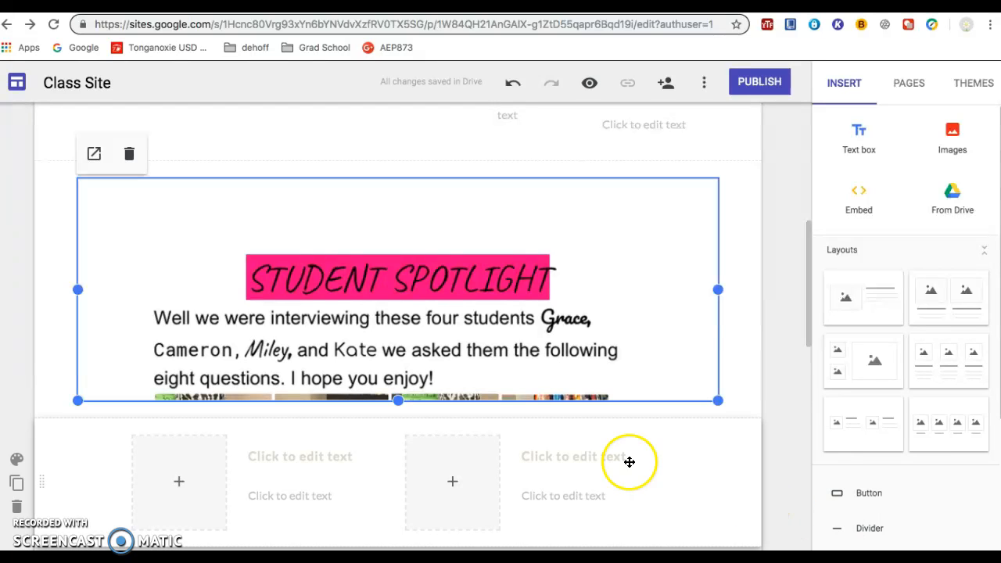
Step: Enlarge the embedded student spotlight document downward to take in the student photos and the first interview question
left_click_drag(400, 398, 405, 550)
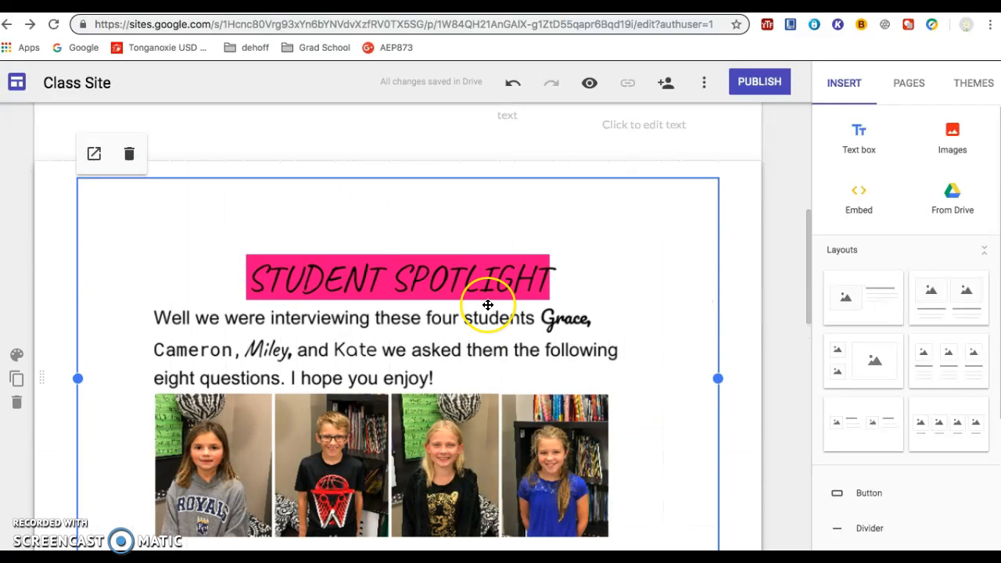
scroll(487, 297, "down", 3)
left_click_drag(398, 383, 404, 414)
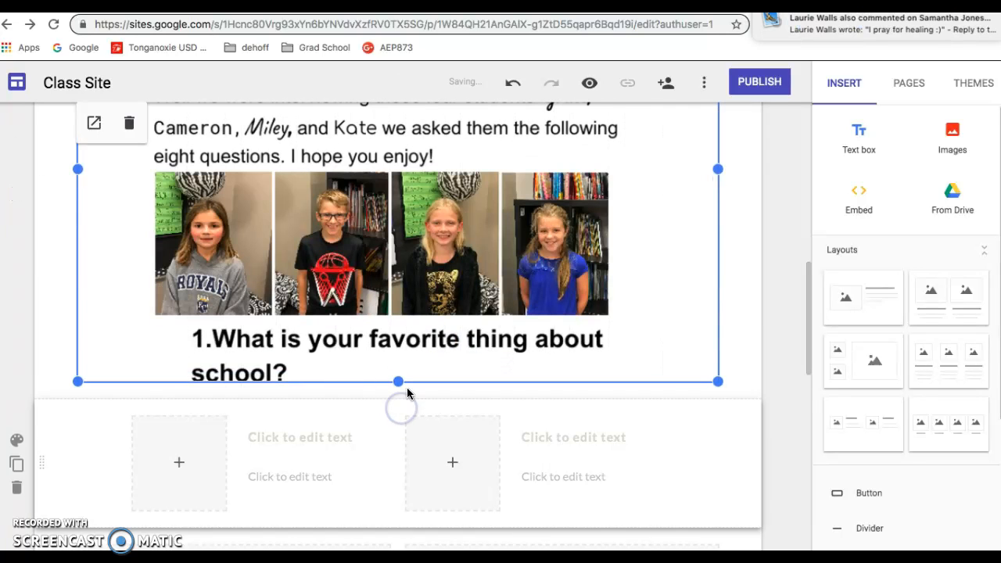
scroll(458, 280, "up", 2)
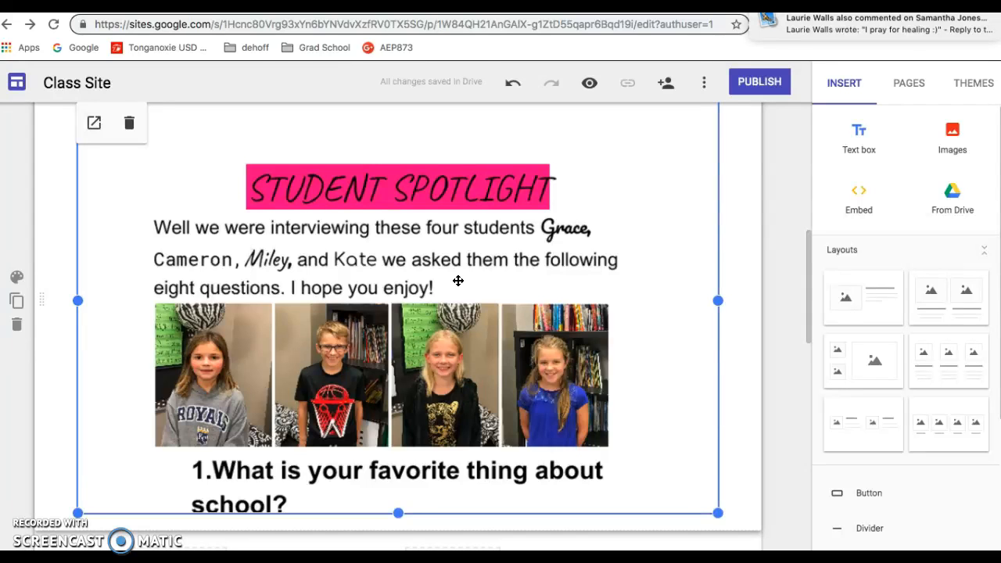
scroll(458, 281, "down", 1)
Step: In the row beneath the header, delete the whole middle placeholder column and the image placeholder of the last column
scroll(458, 280, "up", 1)
scroll(458, 280, "up", 1)
scroll(459, 280, "up", 1)
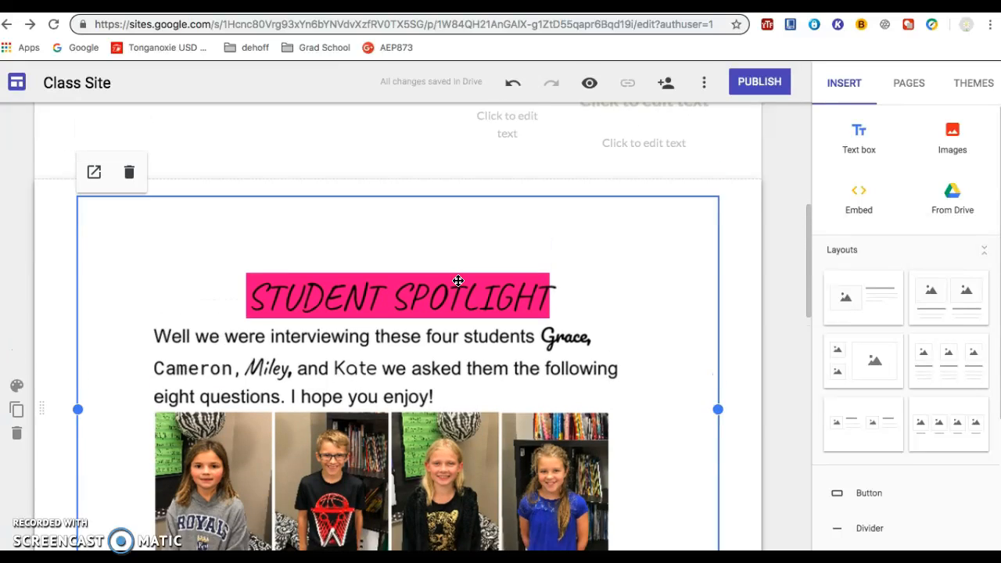
scroll(458, 280, "up", 1)
scroll(458, 280, "up", 3)
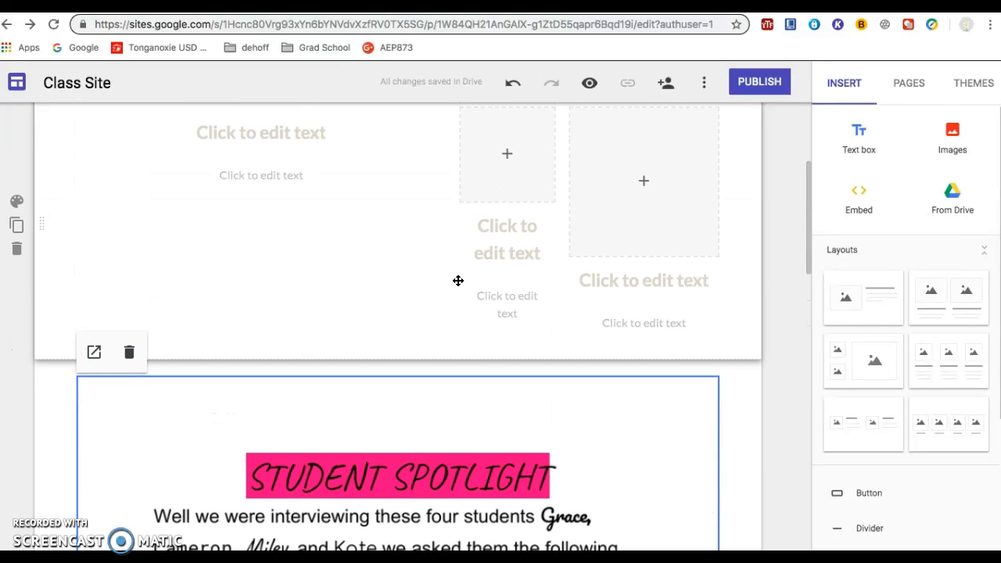
left_click(495, 259)
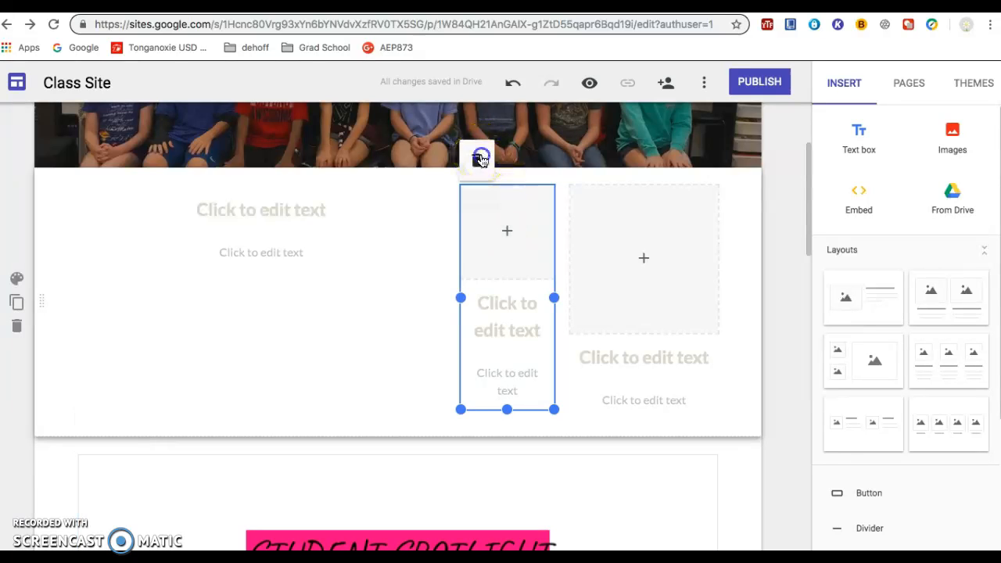
left_click(480, 159)
left_click(644, 259)
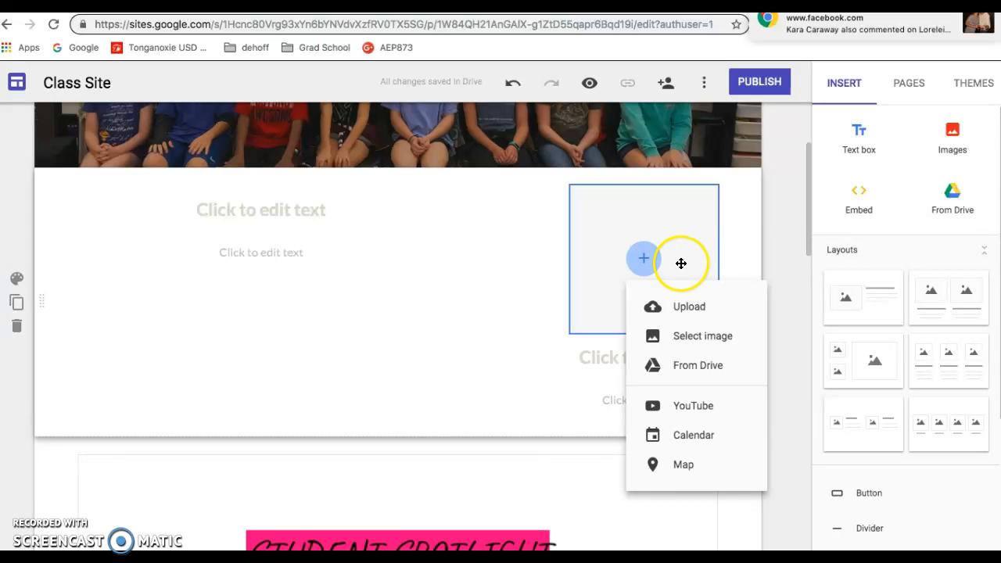
left_click(665, 226)
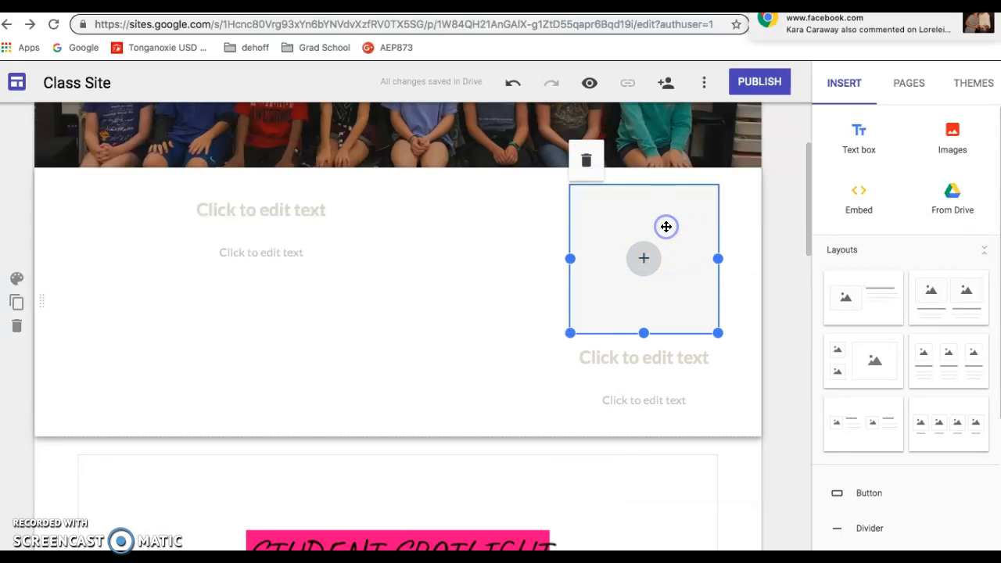
left_click(587, 162)
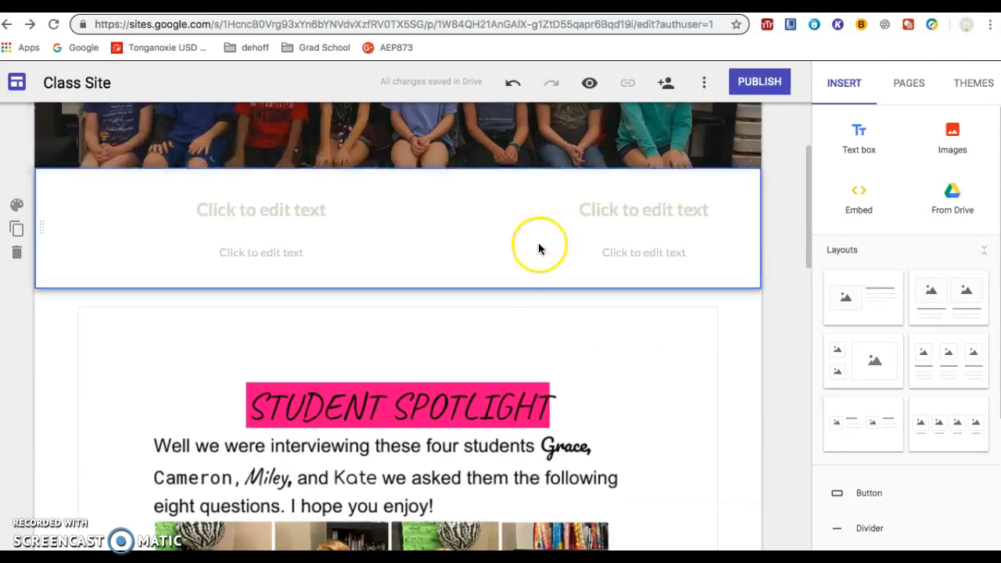
Step: Open the site's sharing settings and examine the access options for the draft
scroll(494, 250, "down", 5)
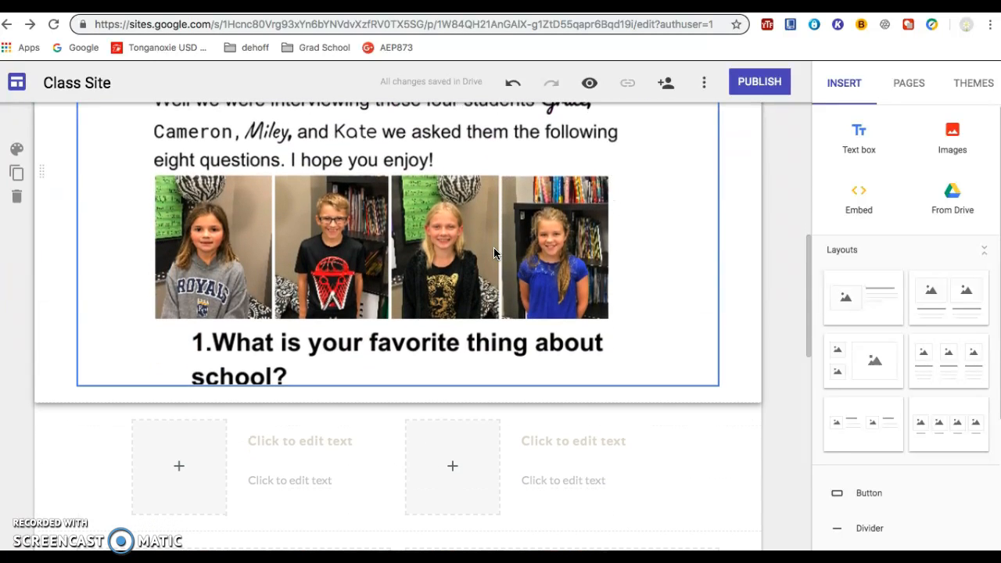
scroll(494, 252, "up", 3)
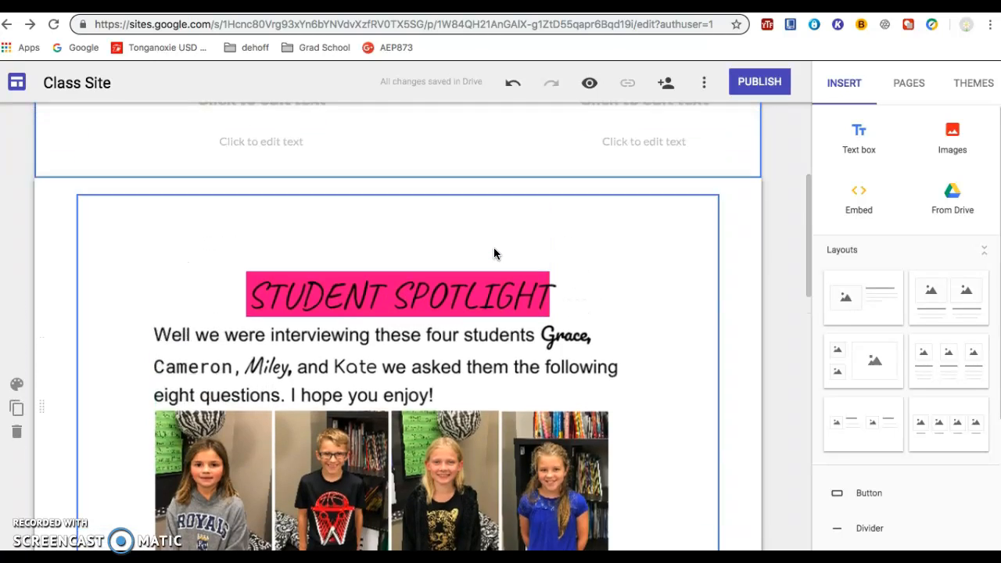
scroll(494, 252, "up", 4)
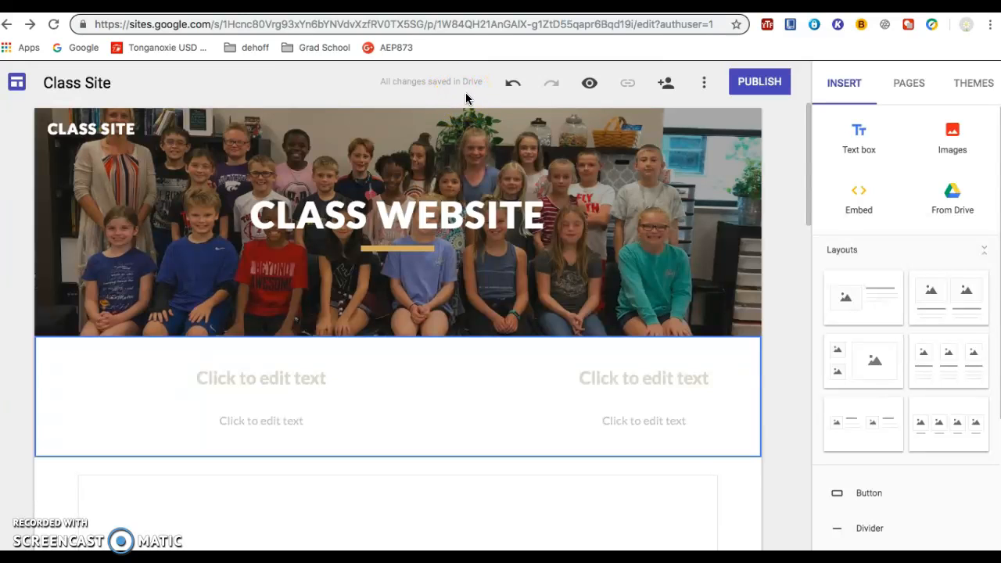
left_click(659, 95)
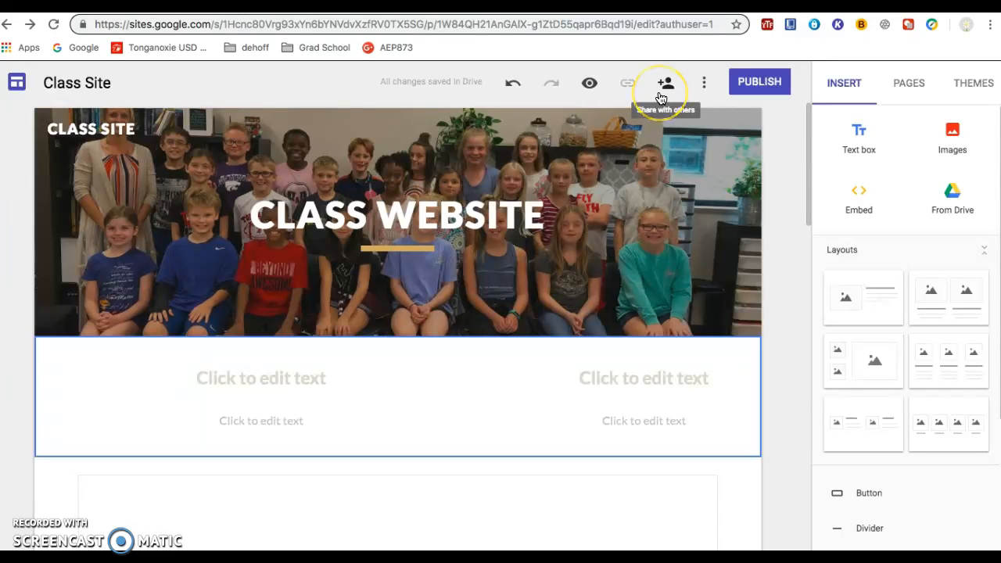
left_click(661, 94)
left_click(670, 88)
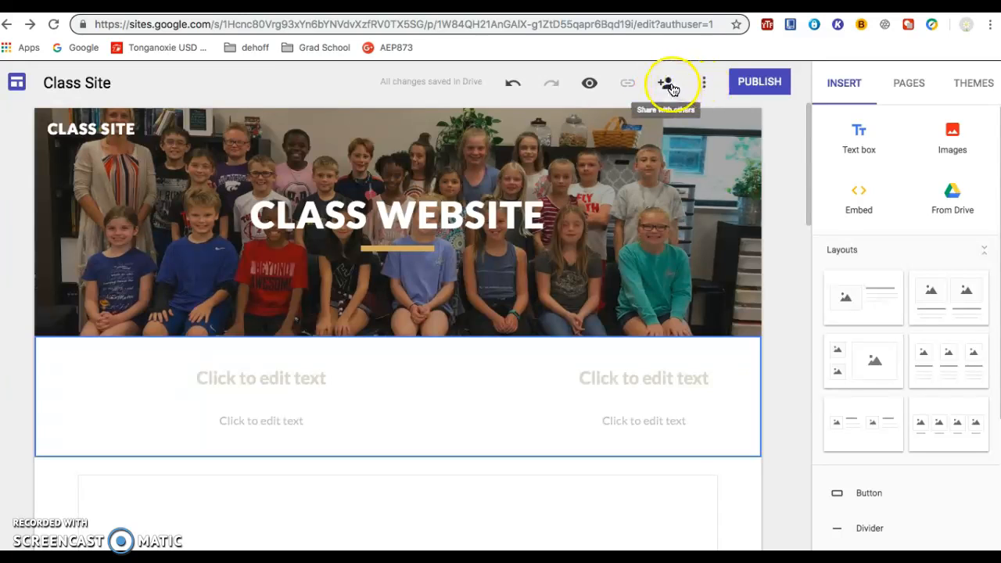
left_click(667, 86)
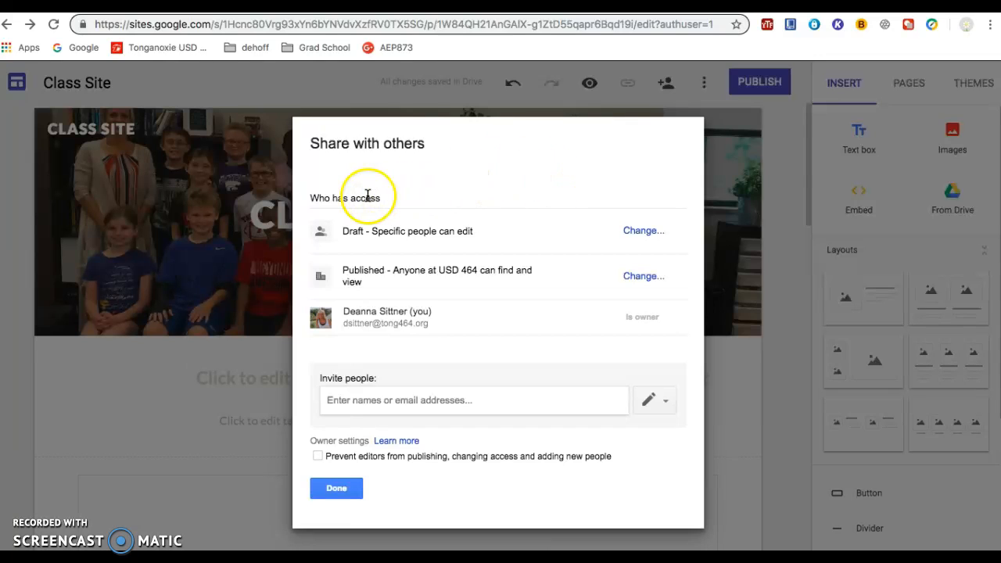
left_click(641, 231)
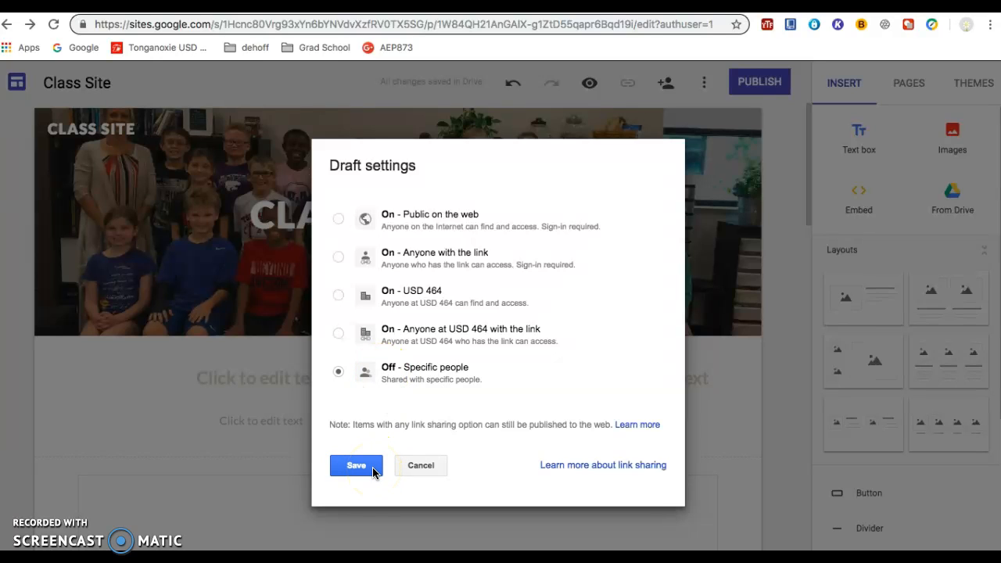
left_click(417, 465)
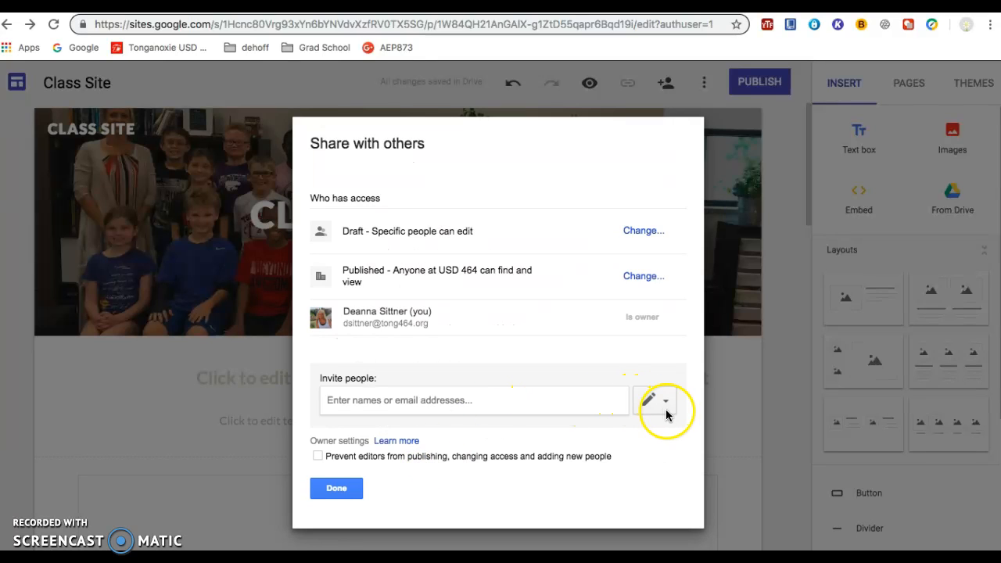
Step: Examine the editing and published-view permission options for inviting people, and close the sharing settings without sending an invitation
left_click(351, 403)
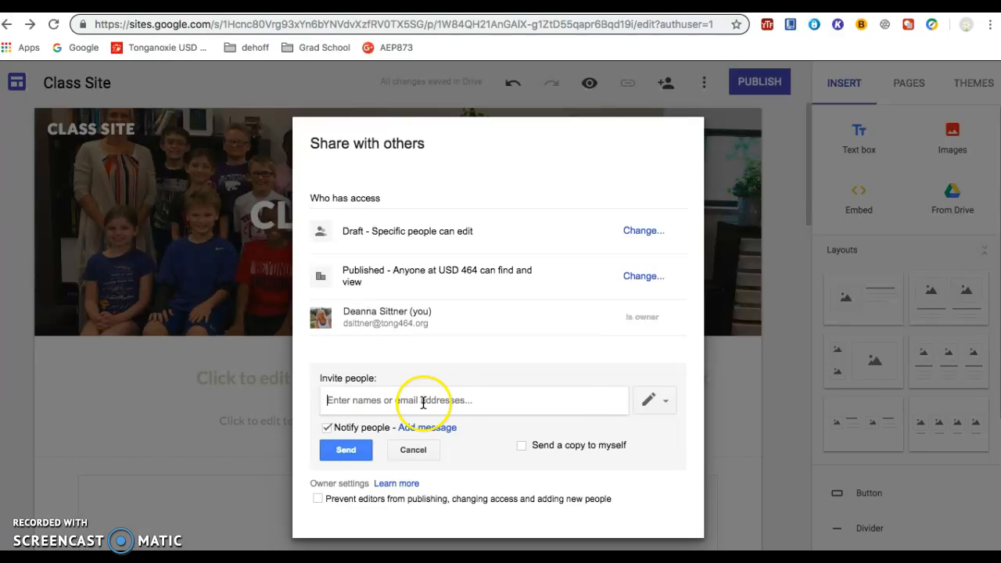
left_click(665, 400)
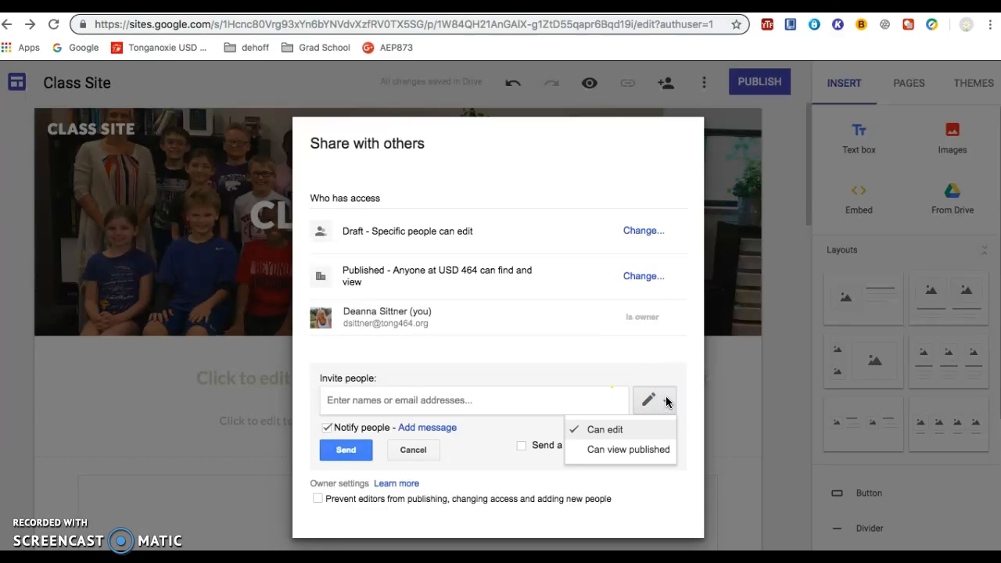
left_click(656, 429)
left_click(618, 427)
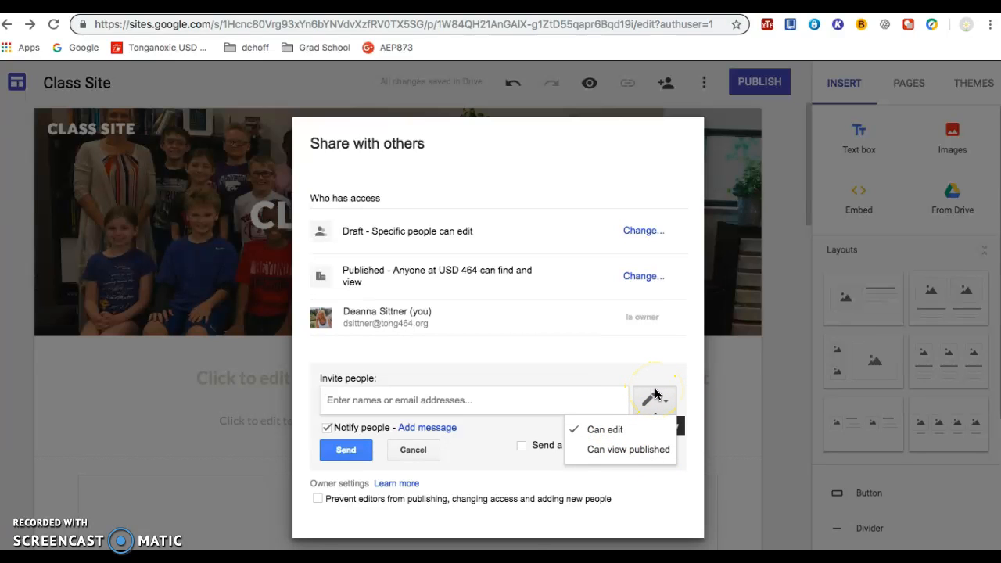
left_click(651, 450)
left_click(412, 448)
left_click(335, 491)
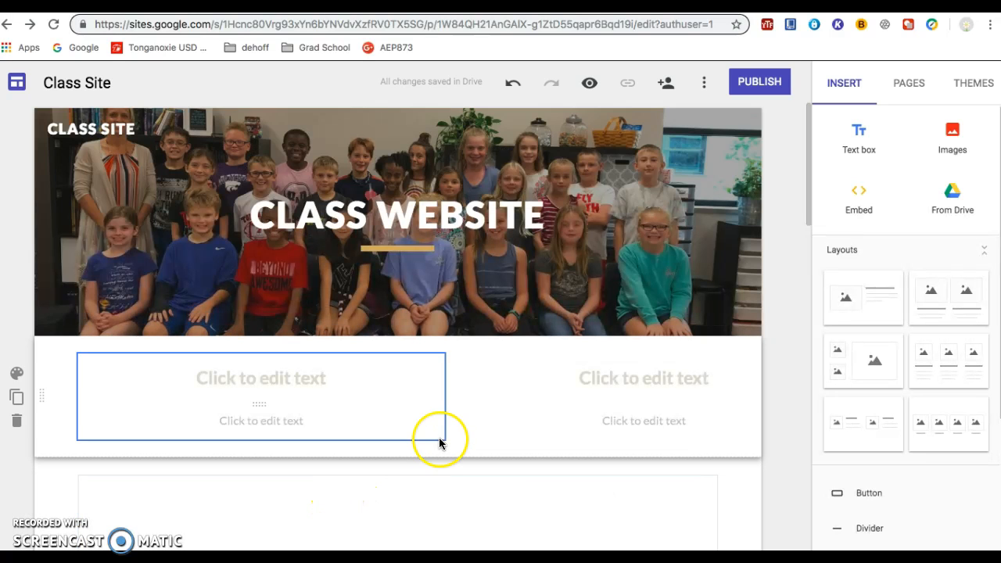
Step: Preview the class site and compare its phone, tablet and large-screen layouts
mouse_move(507, 335)
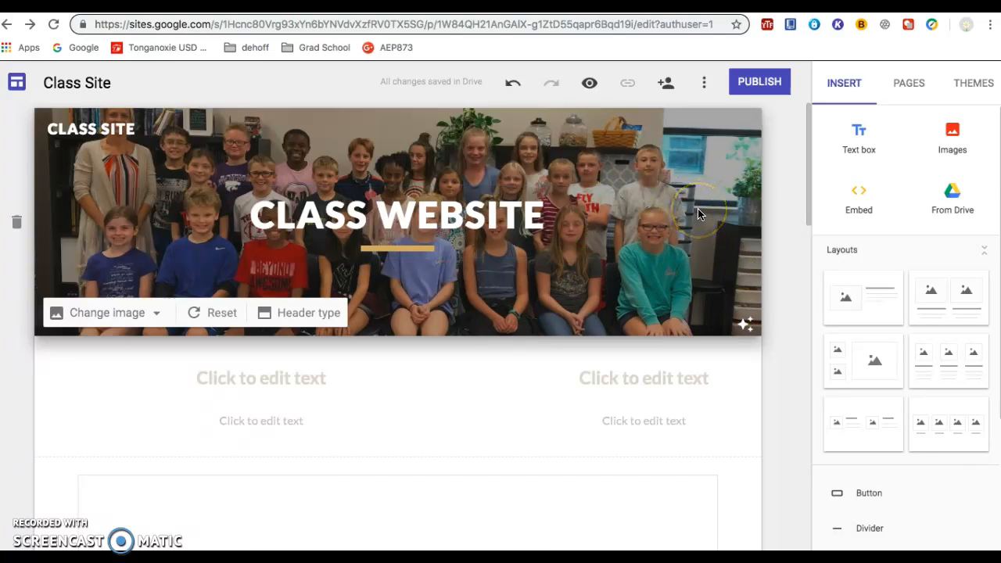
left_click(590, 84)
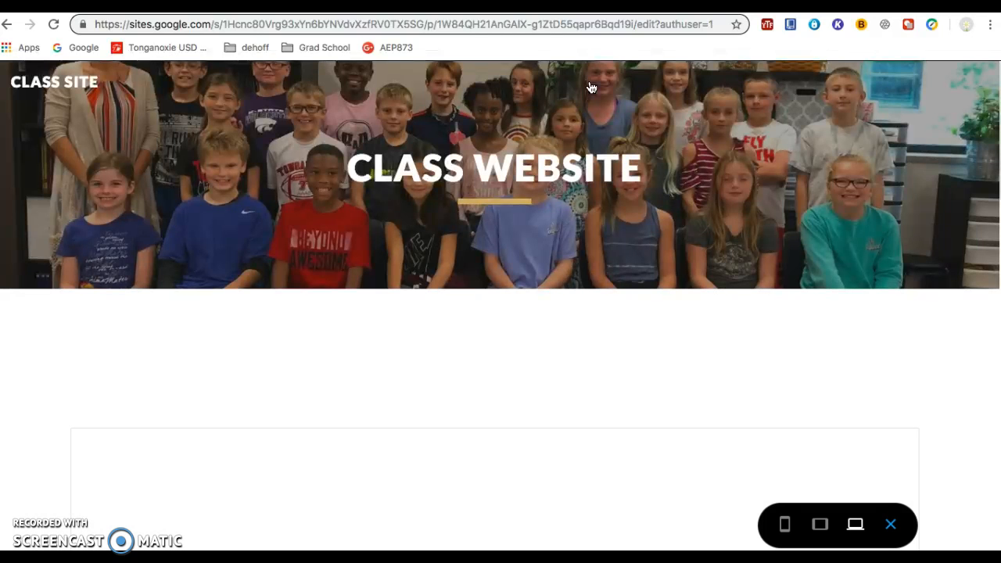
left_click(675, 252)
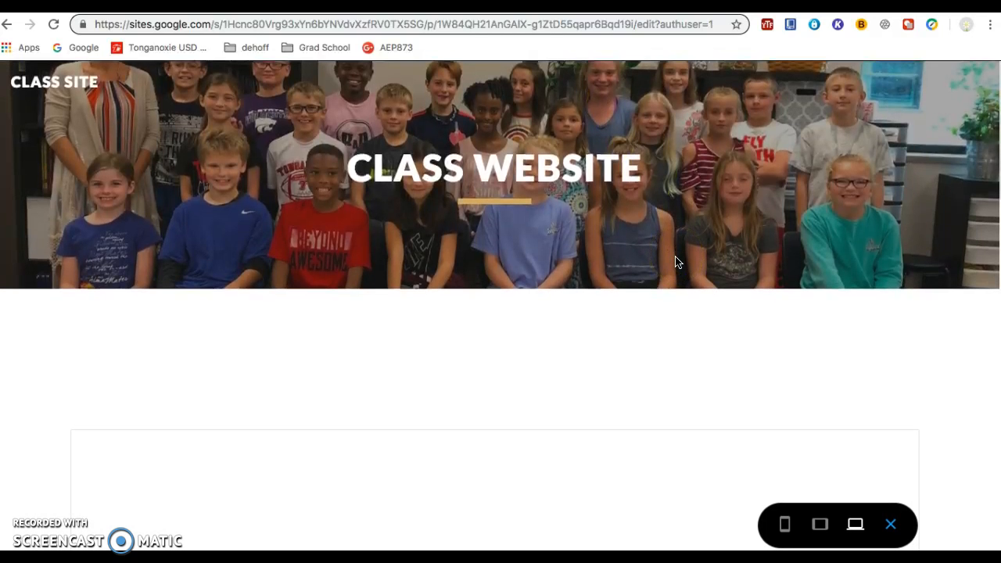
left_click(734, 246)
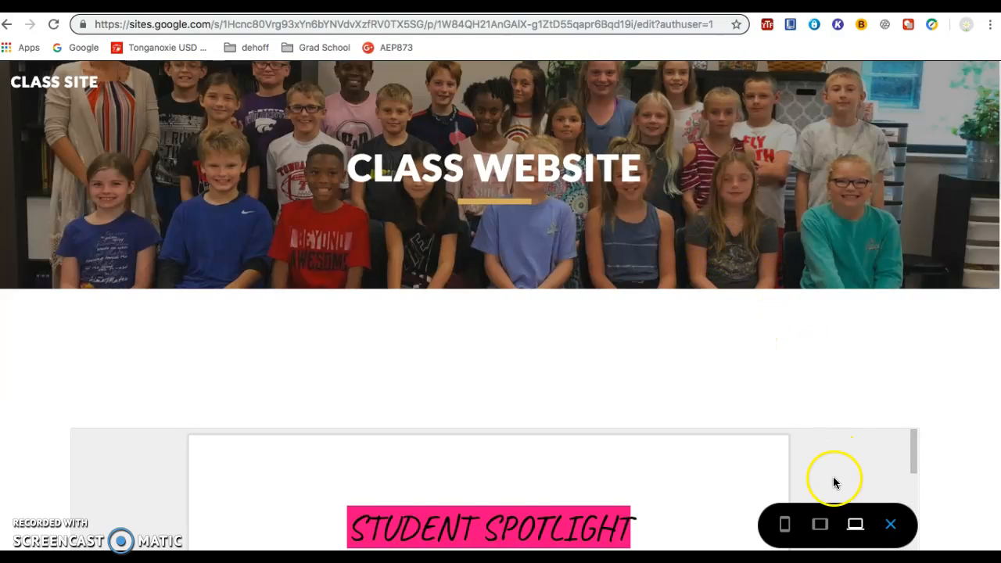
left_click(786, 525)
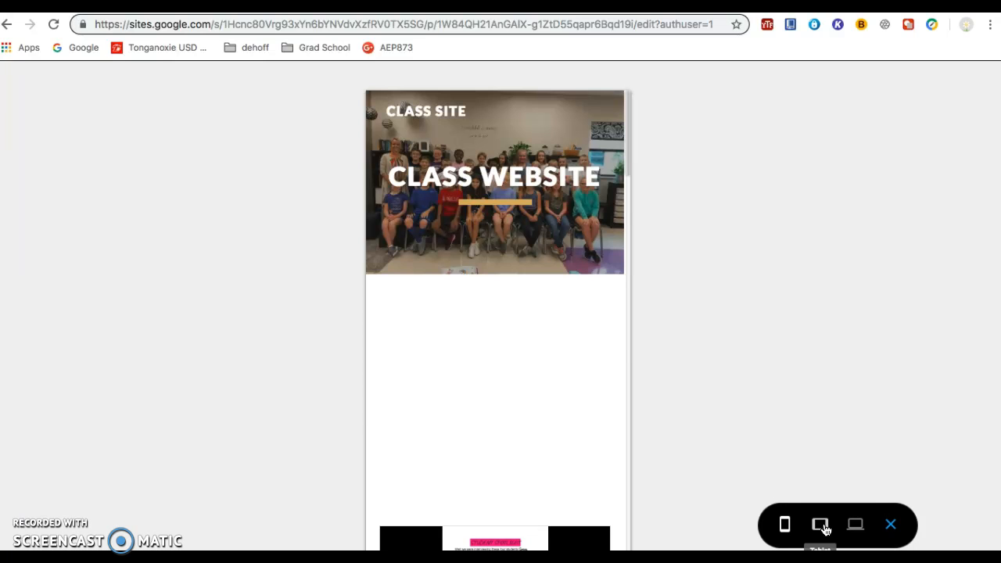
left_click(821, 524)
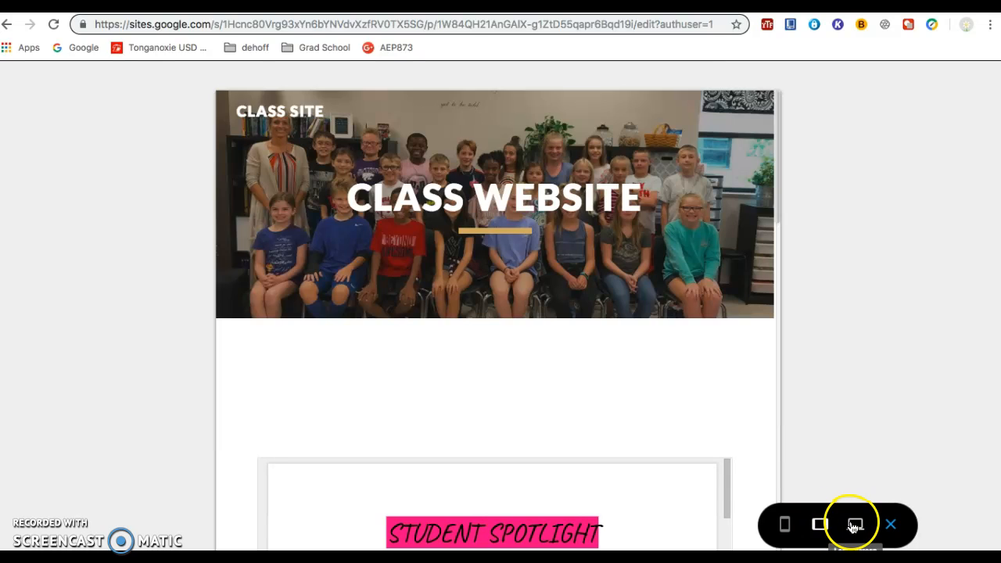
left_click(853, 525)
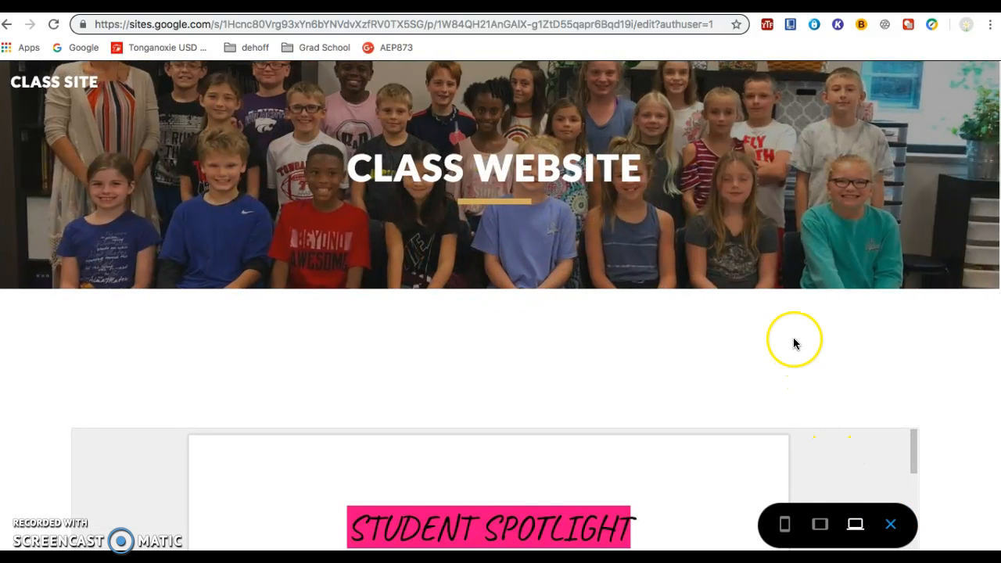
Step: Look through the large-screen preview down to the embedded student spotlight document, and exit the preview
scroll(792, 344, "down", 10)
scroll(793, 344, "up", 6)
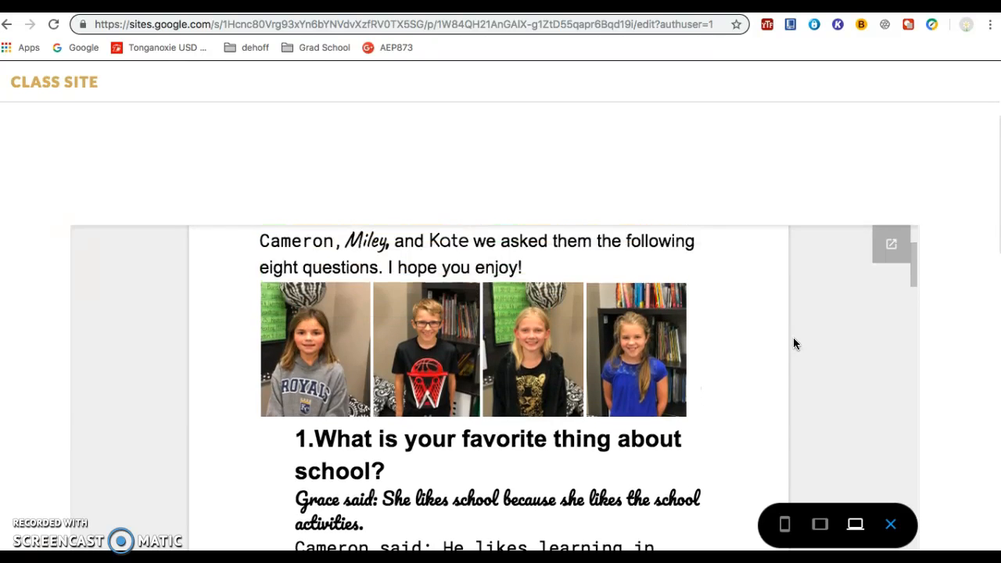
scroll(792, 344, "up", 5)
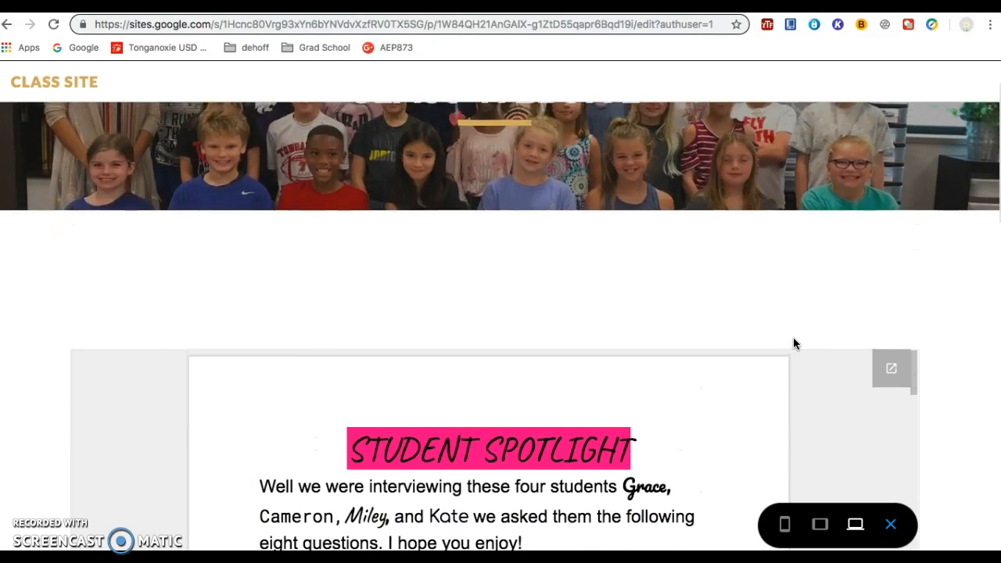
left_click(784, 329)
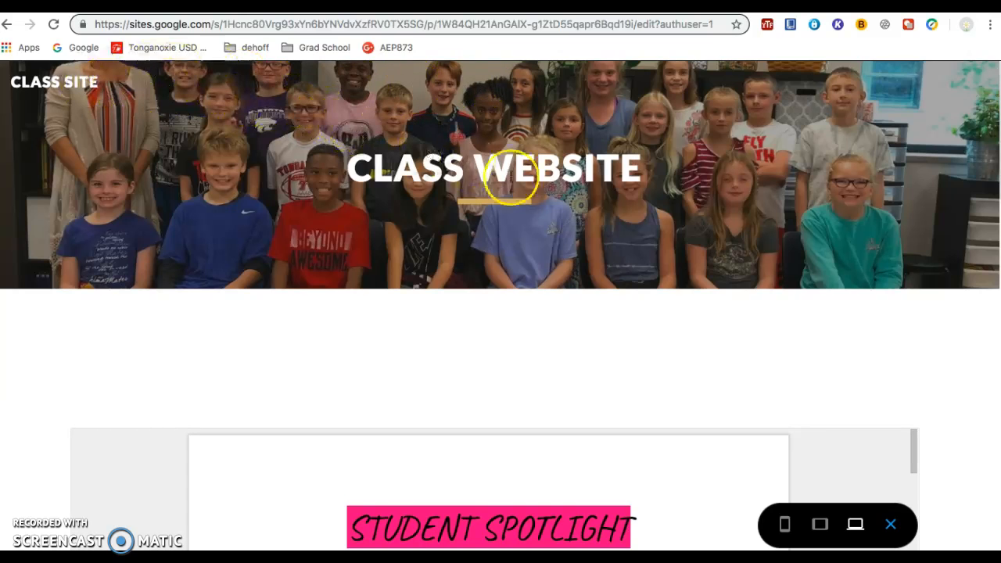
left_click(891, 526)
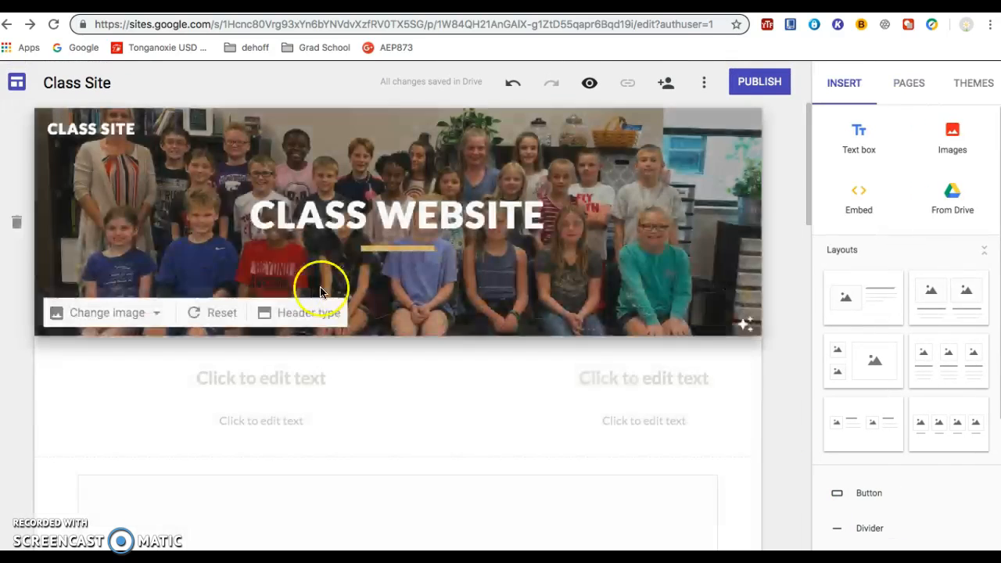
Step: Return to the recent sites list and open the teacher's existing 5th Grade 2018-19 site
left_click(17, 86)
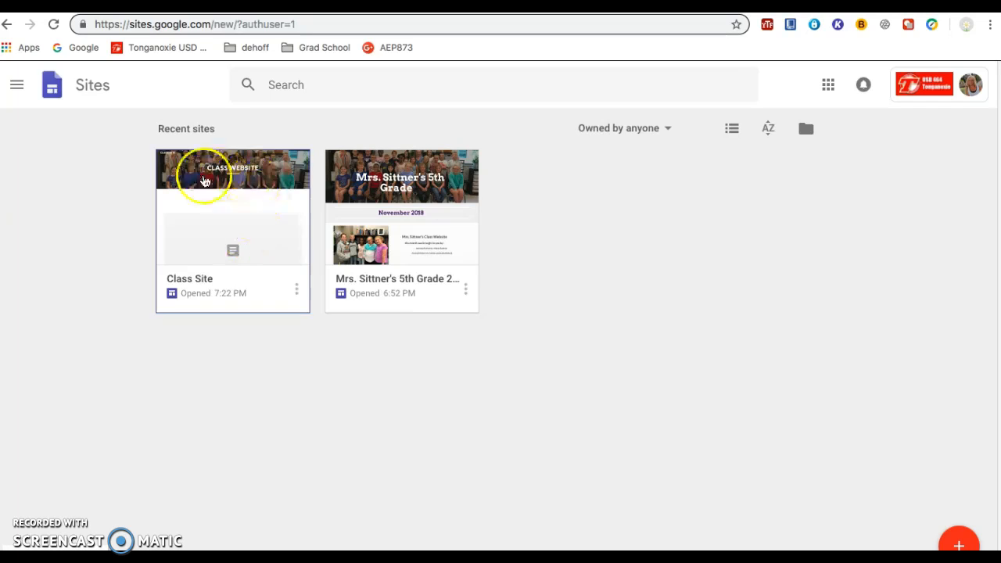
left_click(421, 202)
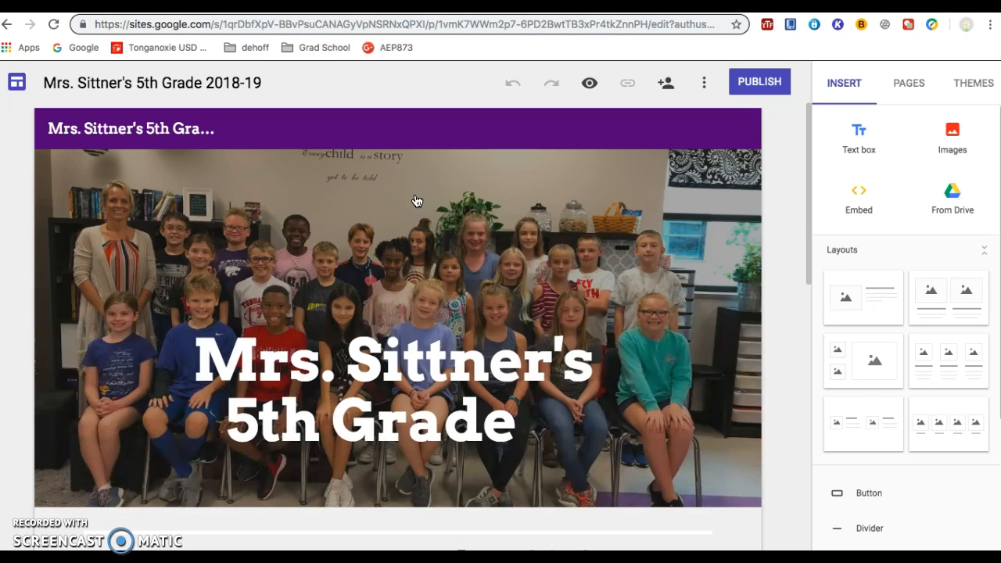
left_click(516, 261)
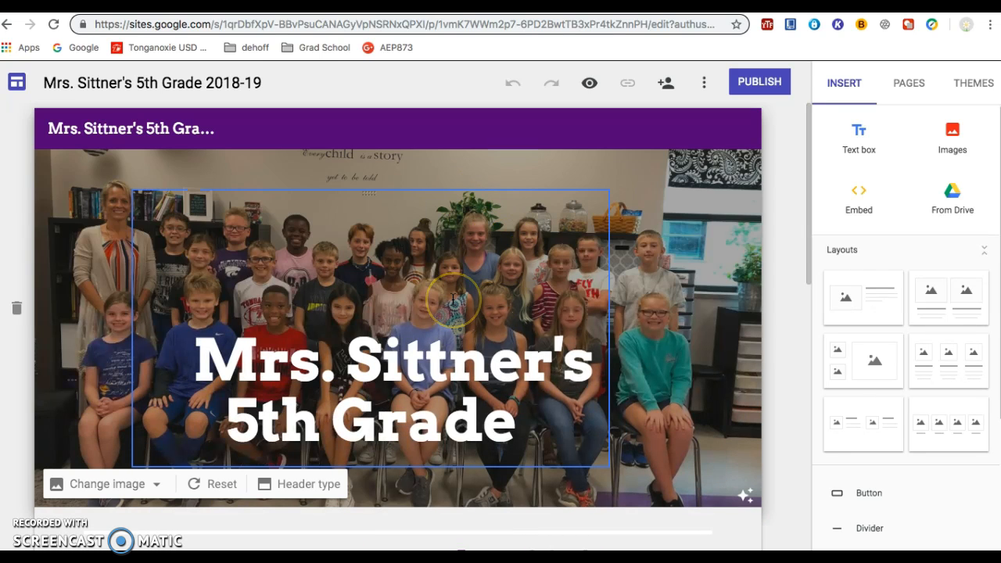